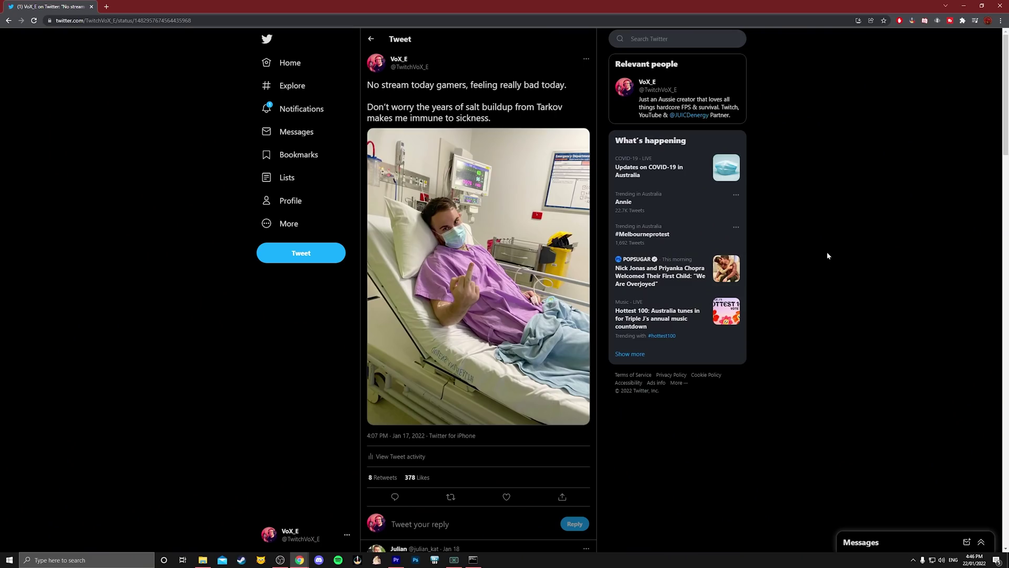
Scroll down through the tweet's replies to the end
{"action": "scroll", "coordinate": [827, 255], "scroll_direction": "down", "scroll_amount": 3}
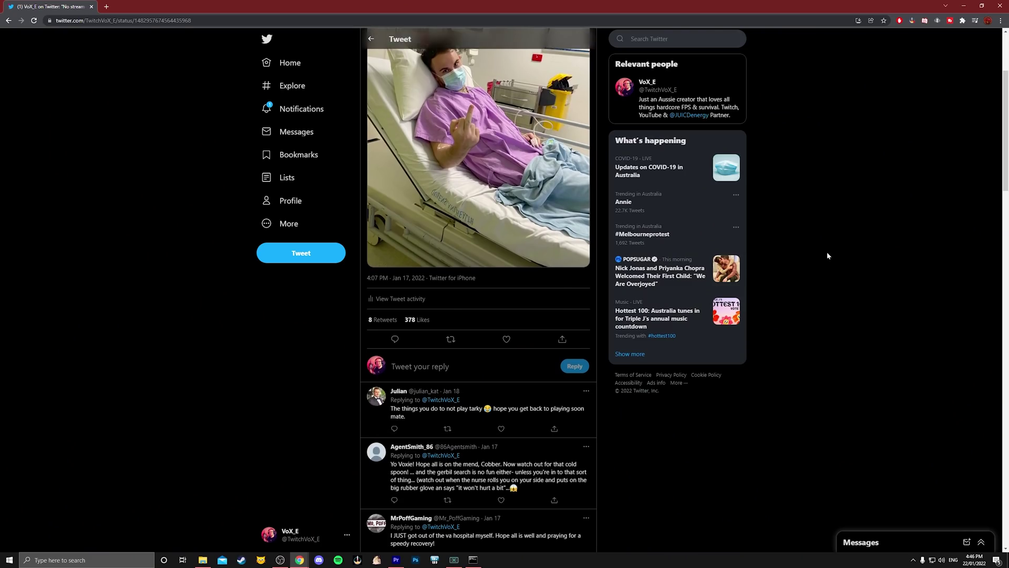
{"action": "scroll", "coordinate": [827, 256], "scroll_direction": "down", "scroll_amount": 10}
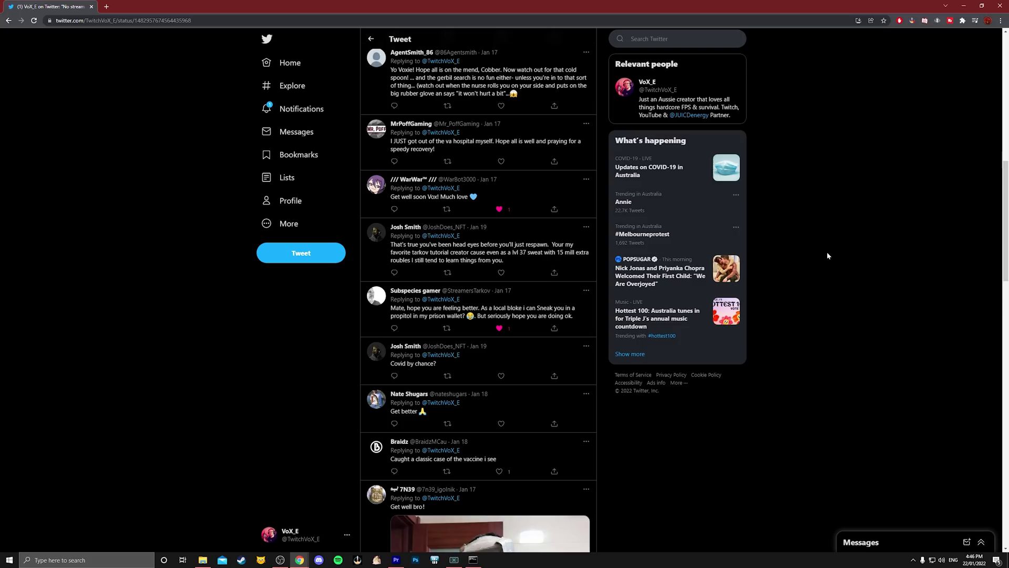
{"action": "scroll", "coordinate": [827, 256], "scroll_direction": "down", "scroll_amount": 15}
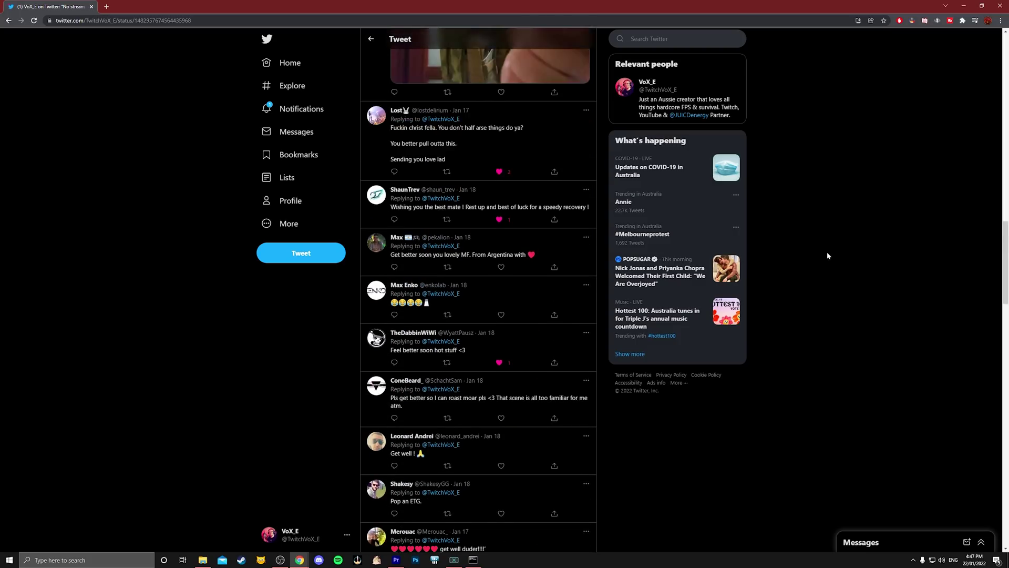
{"action": "scroll", "coordinate": [827, 256], "scroll_direction": "down", "scroll_amount": 15}
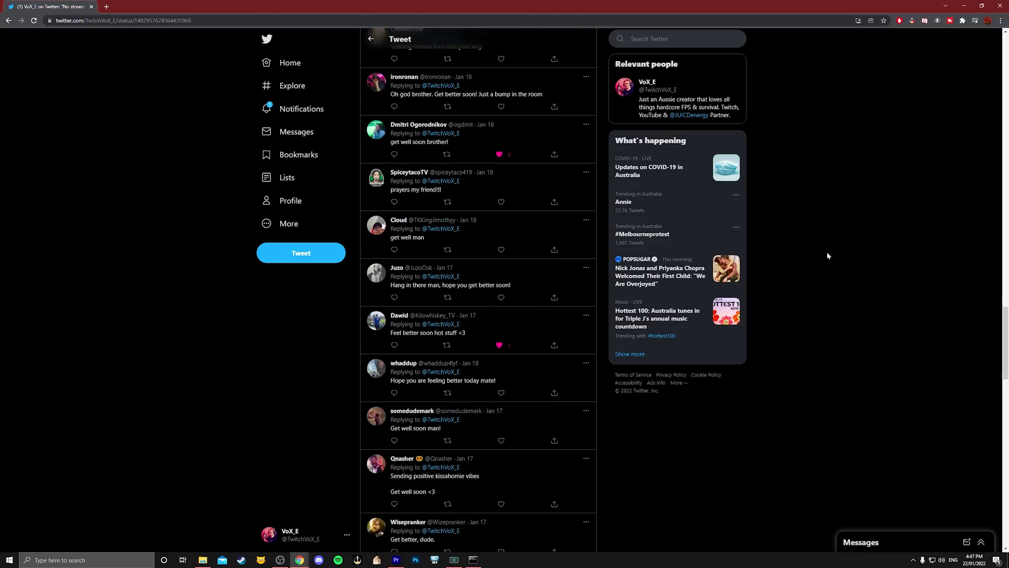
{"action": "scroll", "coordinate": [827, 256], "scroll_direction": "down", "scroll_amount": 15}
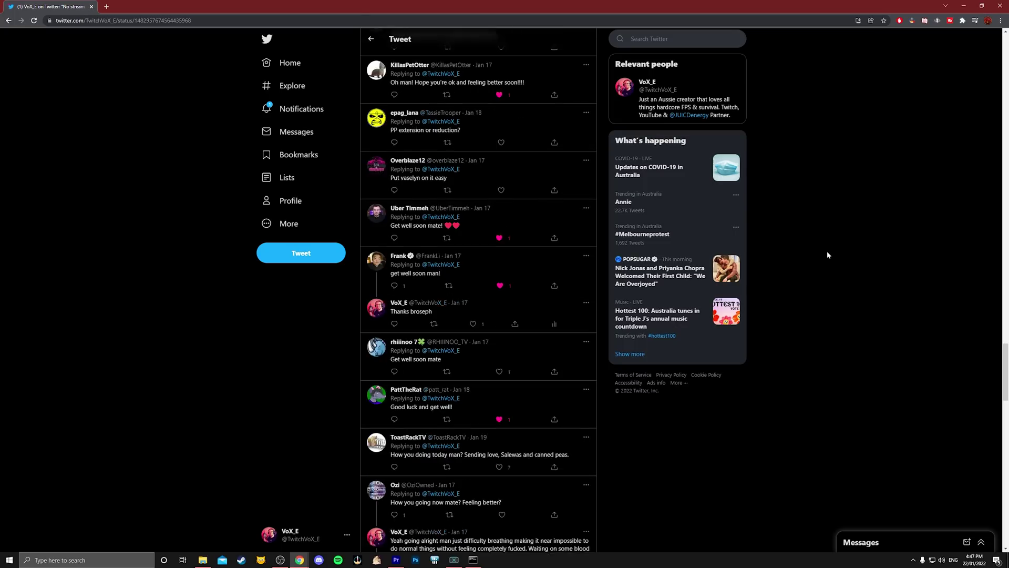
{"action": "scroll", "coordinate": [827, 254], "scroll_direction": "down", "scroll_amount": 15}
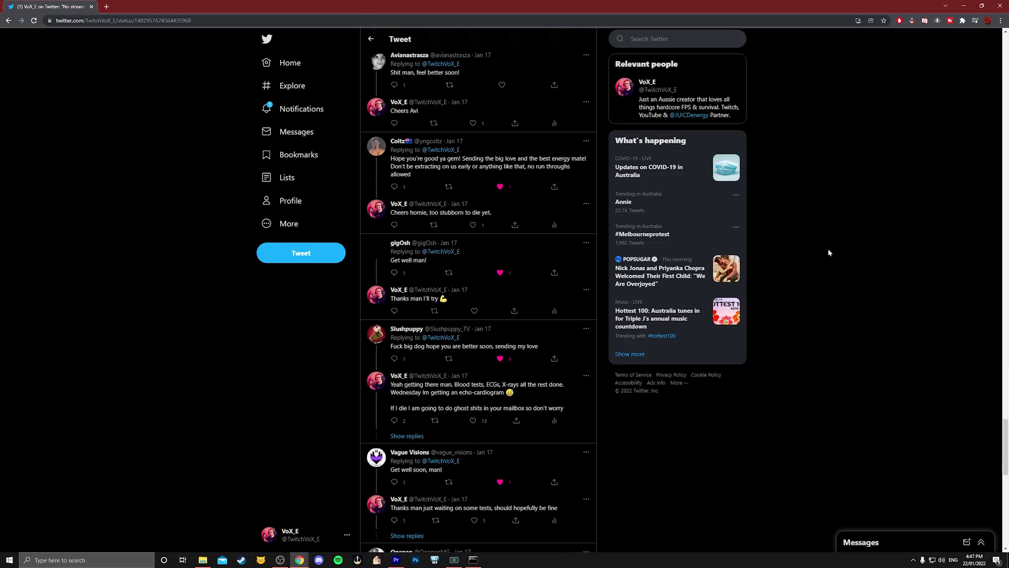
{"action": "scroll", "coordinate": [829, 253], "scroll_direction": "down", "scroll_amount": 5}
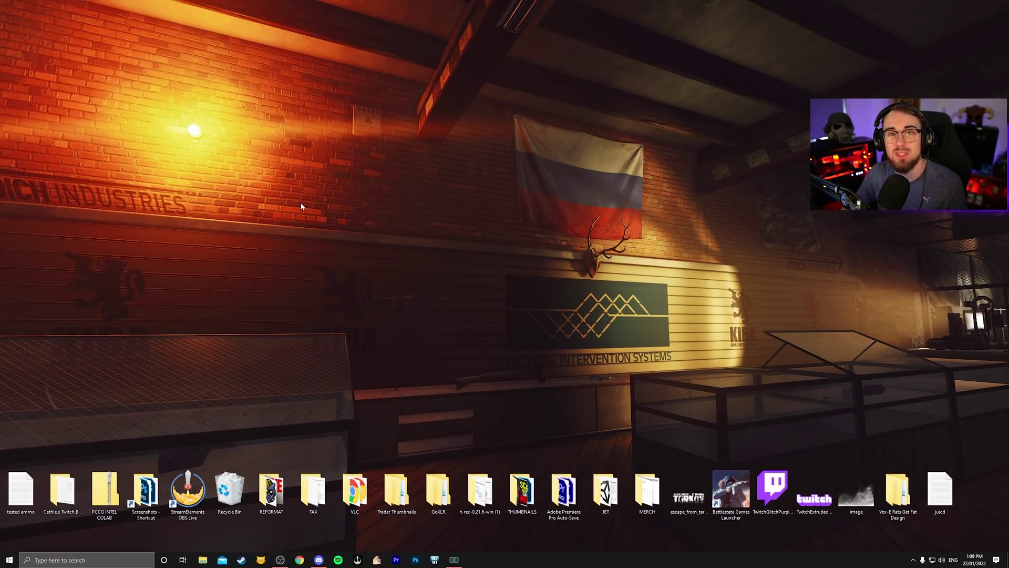
Launch NVIDIA Control Panel from the desktop menu and open Manage 3D Settings' Program Settings list
{"action": "right_click", "coordinate": [473, 234]}
{"action": "left_click", "coordinate": [501, 294]}
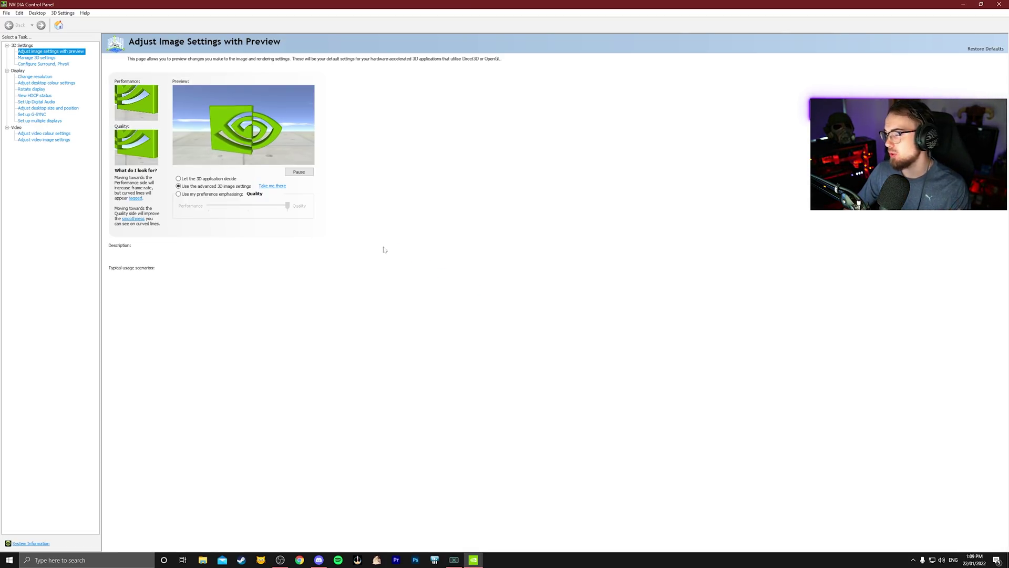
{"action": "left_click", "coordinate": [46, 58]}
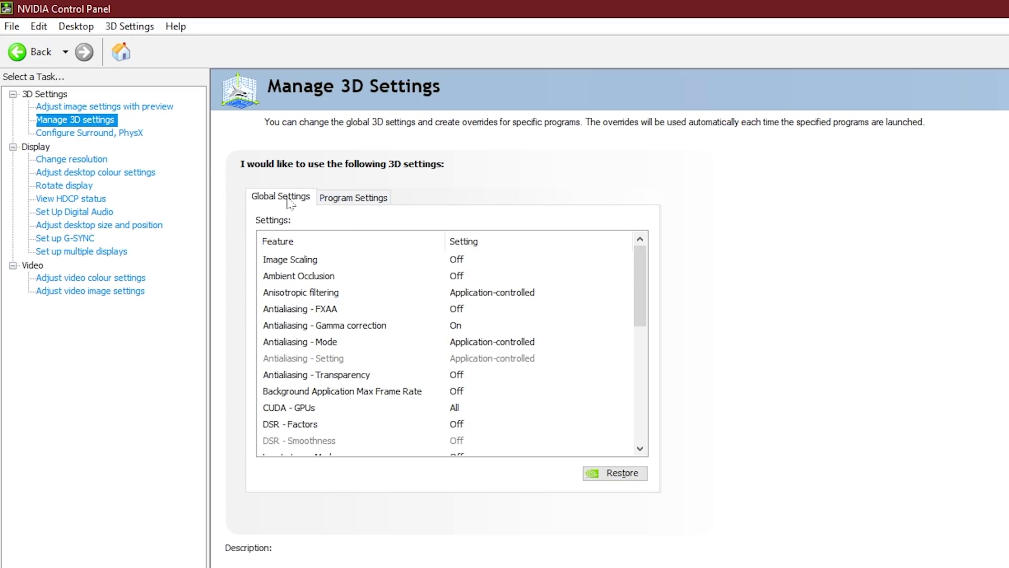
{"action": "left_click", "coordinate": [359, 200]}
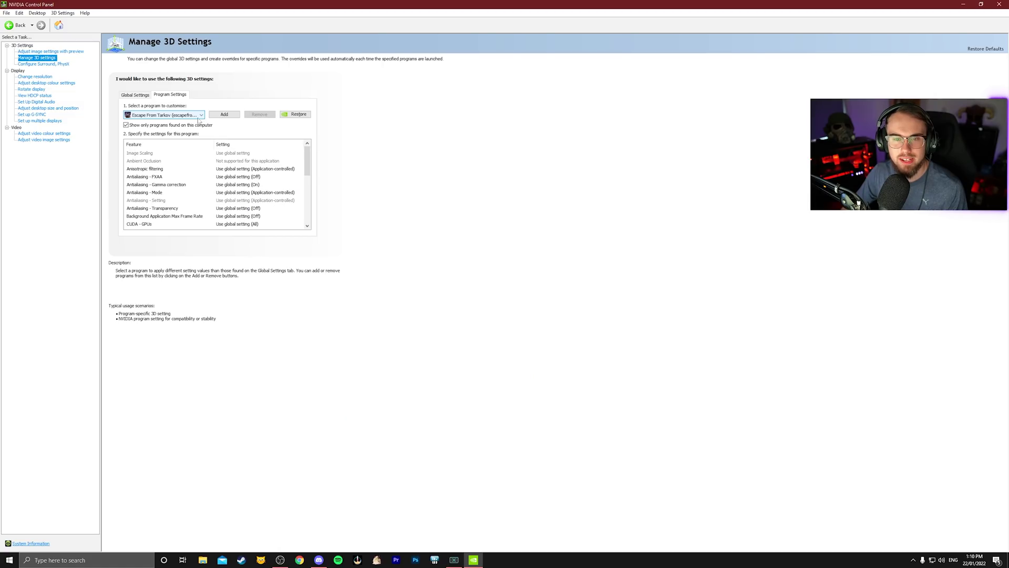
{"action": "left_click", "coordinate": [199, 116]}
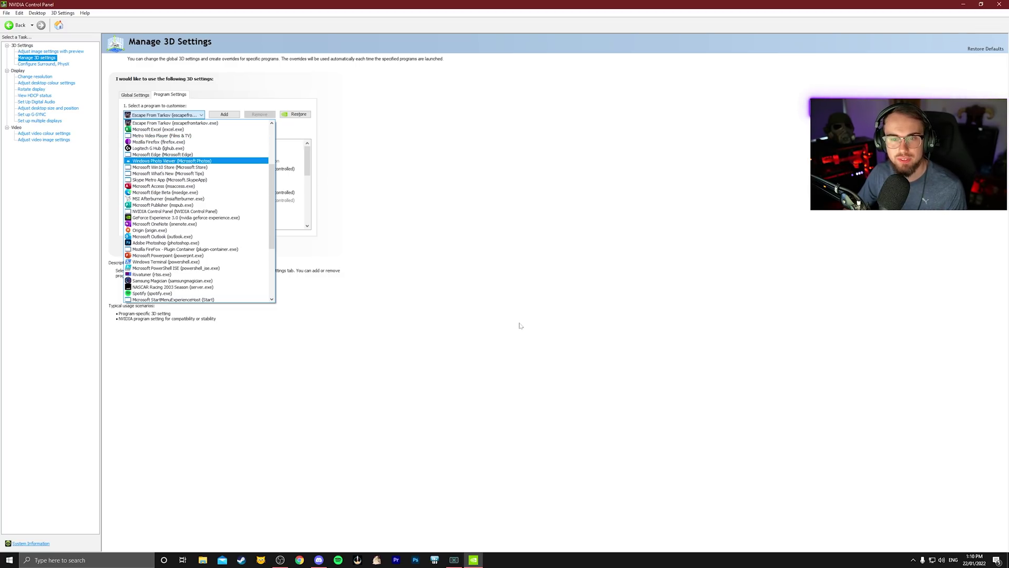
Choose EscapeFromTarkov.exe in the Add program list, then bring up Windows Search
{"action": "left_click", "coordinate": [173, 123]}
{"action": "left_click", "coordinate": [225, 115]}
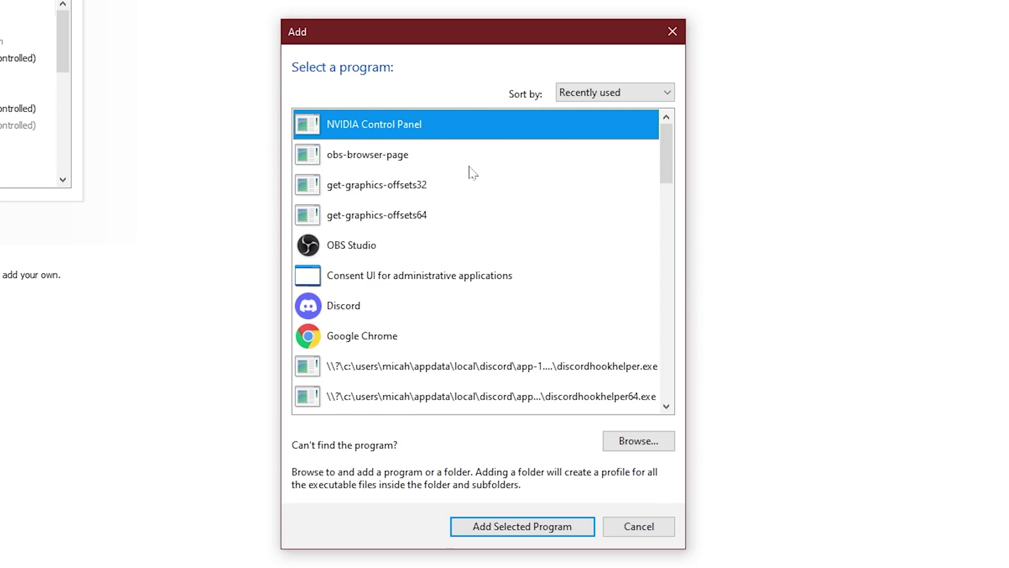
{"action": "scroll", "coordinate": [493, 272], "scroll_direction": "down", "scroll_amount": 6}
{"action": "scroll", "coordinate": [489, 273], "scroll_direction": "up", "scroll_amount": 3}
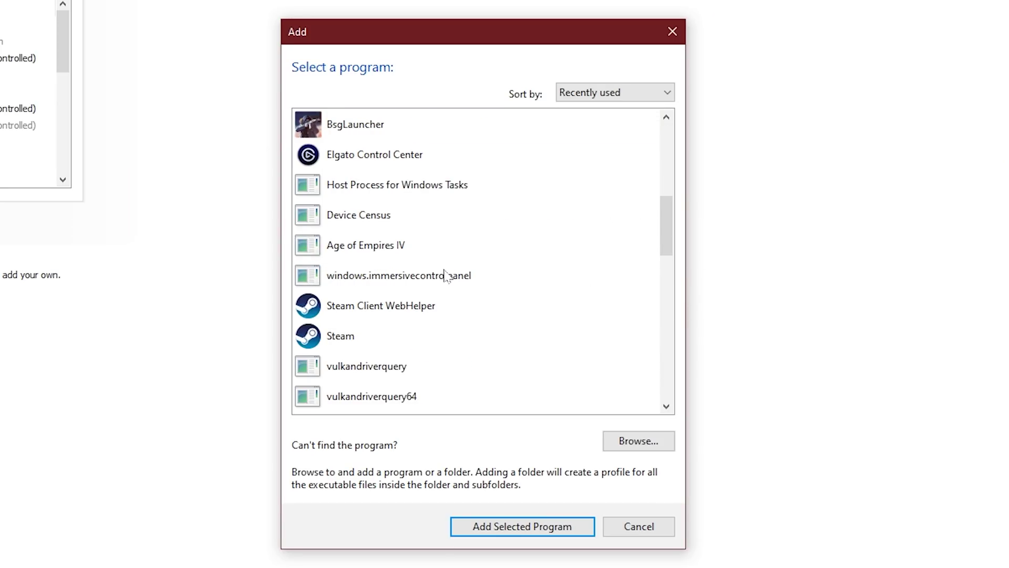
{"action": "left_click", "coordinate": [411, 195]}
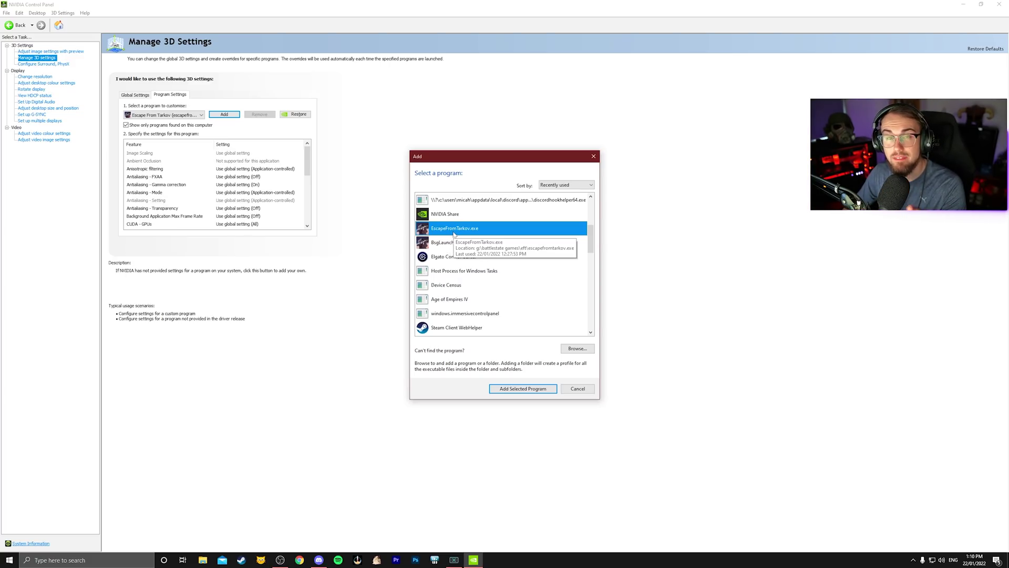
{"action": "key", "text": "super+s"}
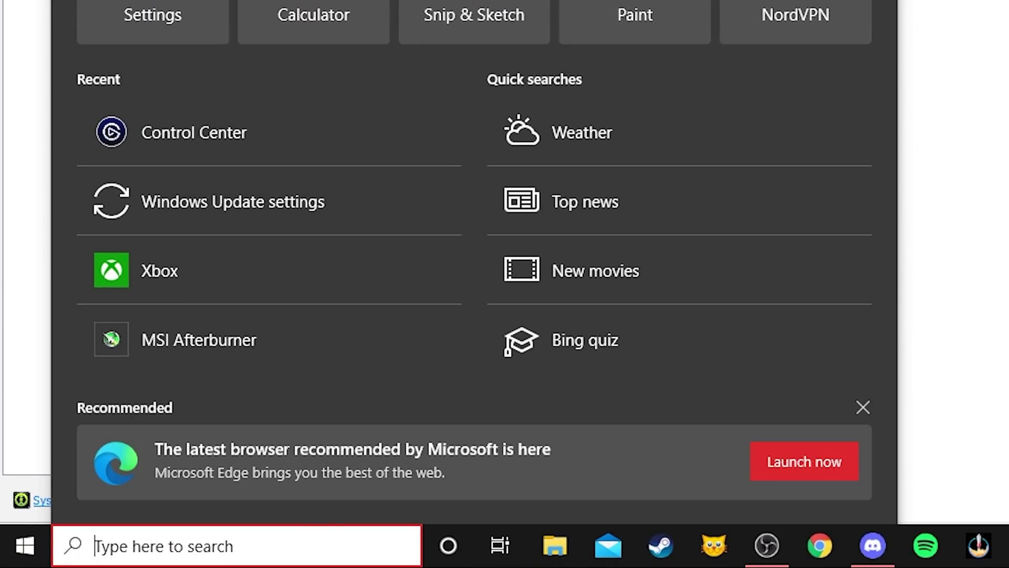
Search 'bsg' and open the Battlestate Games Launcher's file location
{"action": "type", "text": "bsg"}
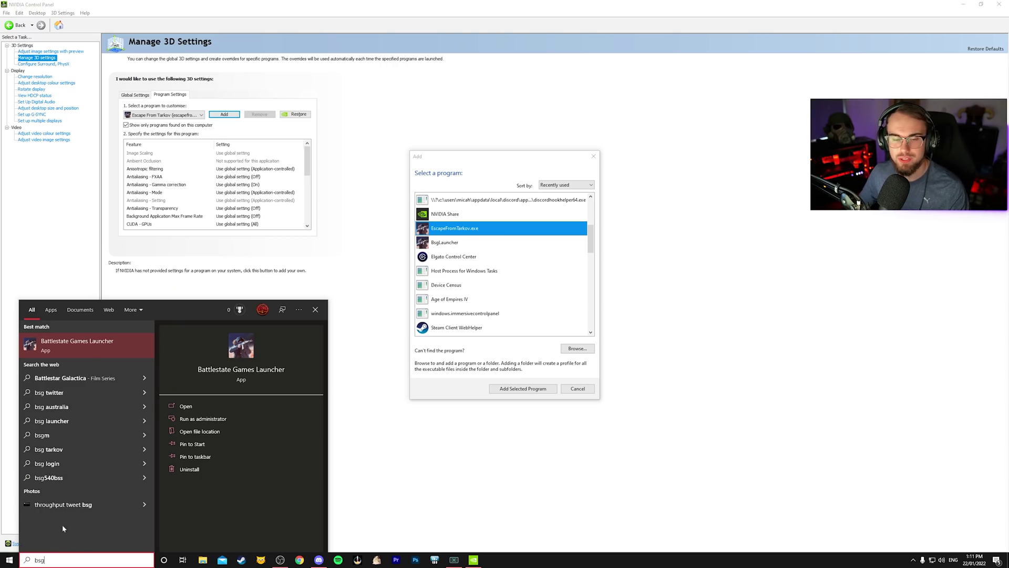
{"action": "right_click", "coordinate": [55, 343]}
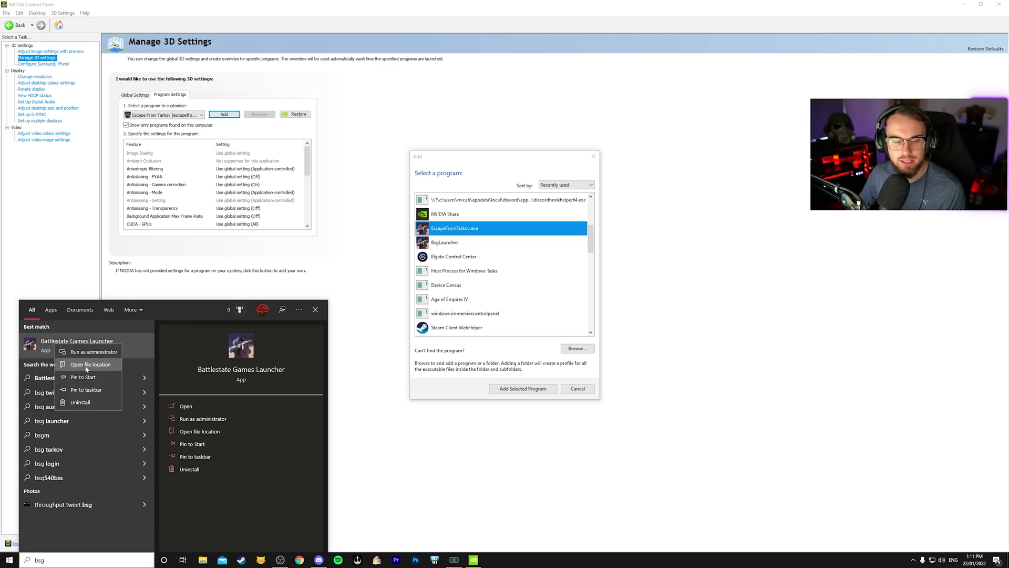
{"action": "left_click", "coordinate": [87, 369]}
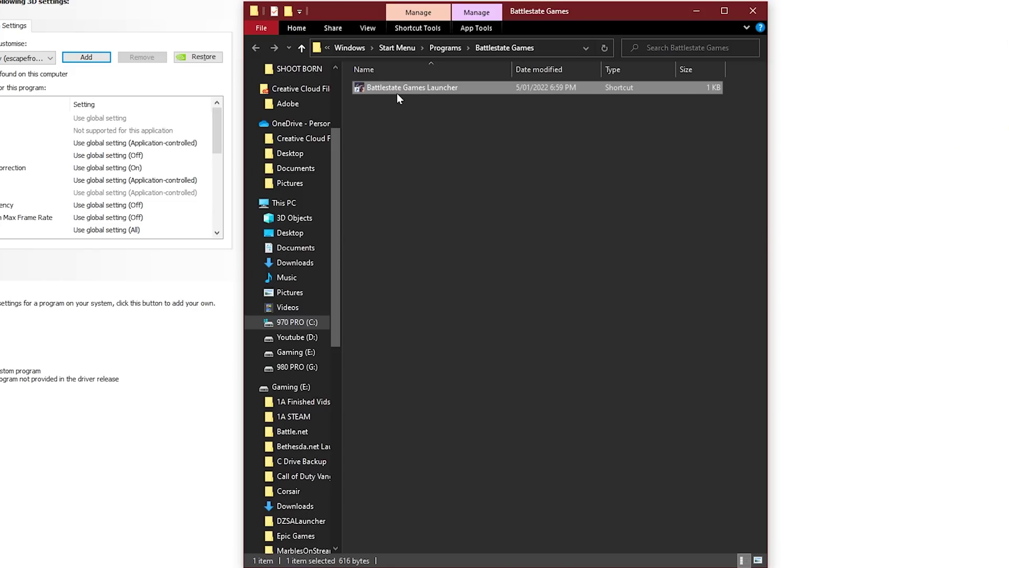
Follow the Battlestate Games Launcher shortcut to its target folder
{"action": "right_click", "coordinate": [396, 93]}
{"action": "right_click", "coordinate": [411, 84]}
{"action": "left_click", "coordinate": [474, 143]}
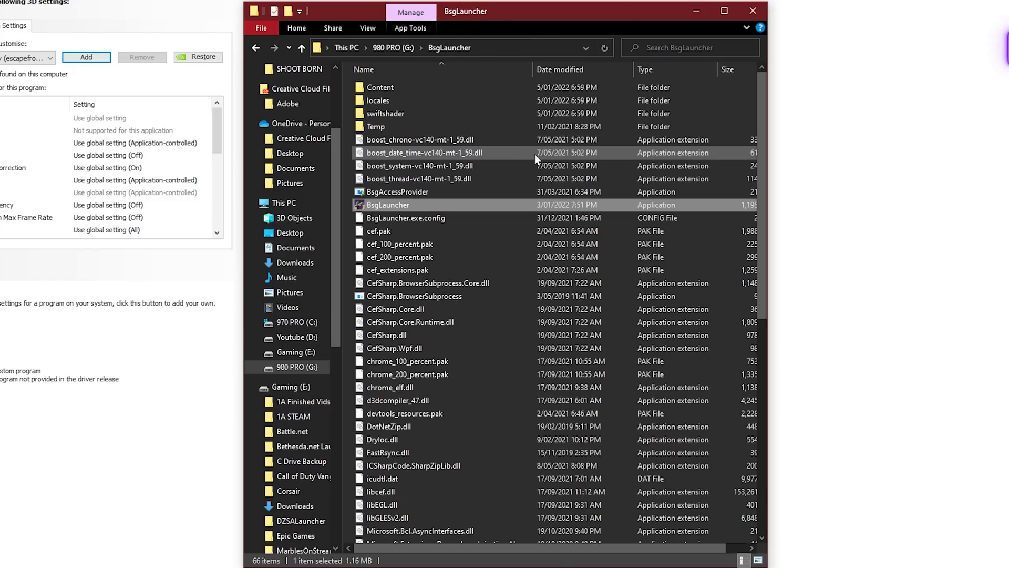
{"action": "scroll", "coordinate": [500, 198], "scroll_direction": "down", "scroll_amount": 5}
{"action": "scroll", "coordinate": [500, 198], "scroll_direction": "down", "scroll_amount": 3}
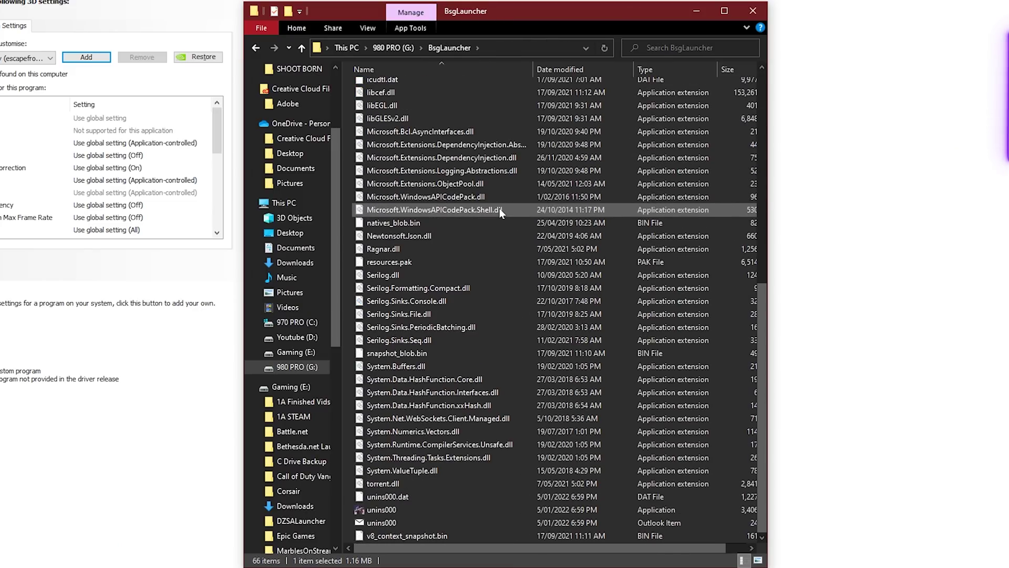
{"action": "scroll", "coordinate": [501, 244], "scroll_direction": "up", "scroll_amount": 8}
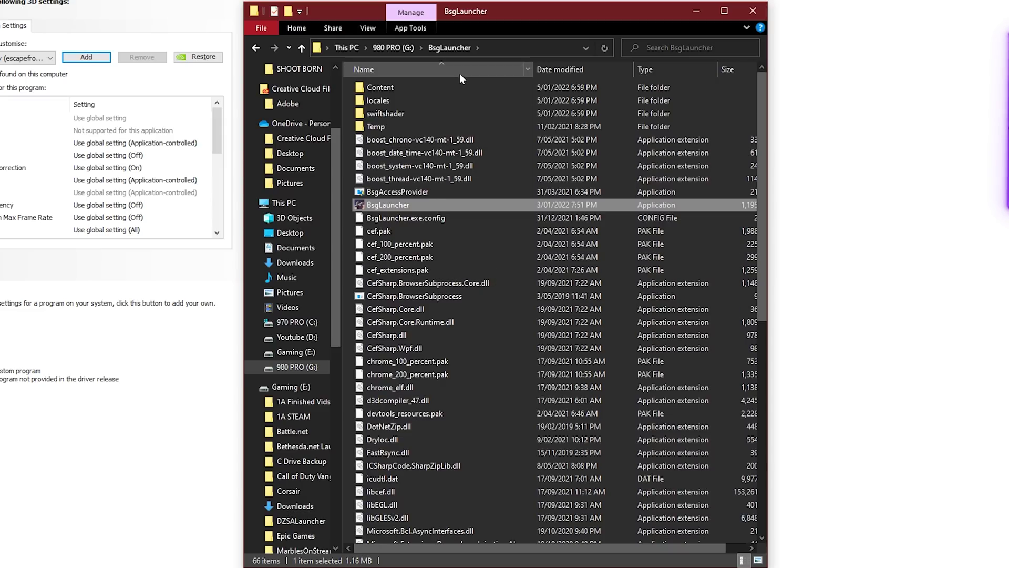
Navigate to 980 PRO (G:) > Battlestate Games > EFT to locate EscapeFromTarkov.exe
{"action": "left_click", "coordinate": [393, 48]}
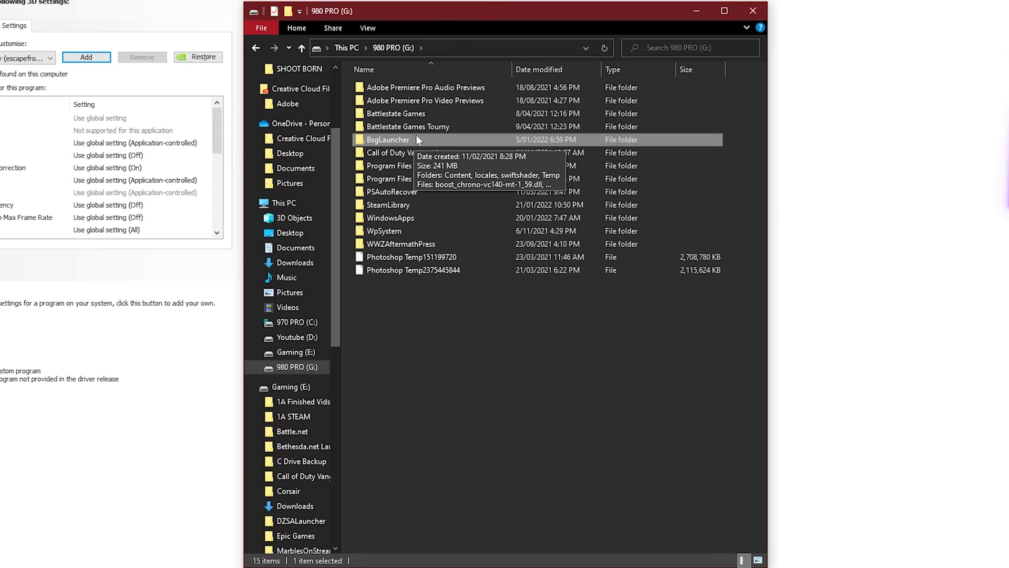
{"action": "left_click", "coordinate": [424, 115]}
{"action": "double_click", "coordinate": [424, 114]}
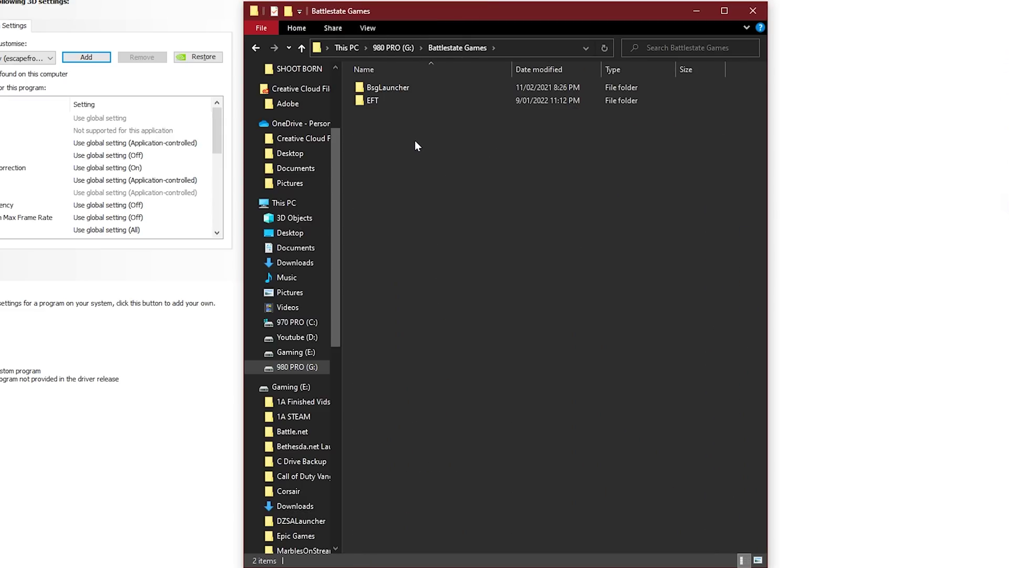
{"action": "double_click", "coordinate": [399, 101]}
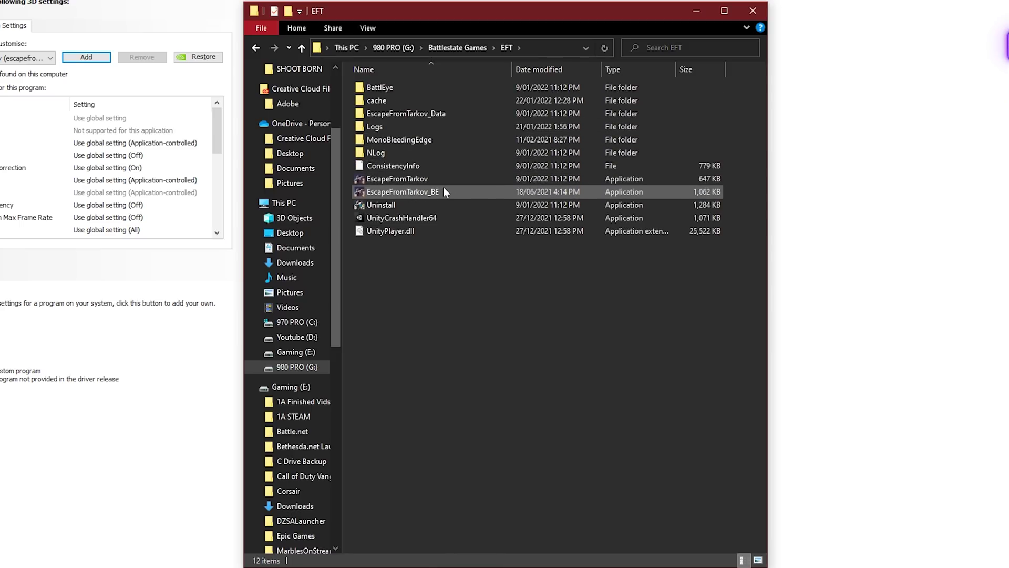
{"action": "right_click", "coordinate": [428, 180]}
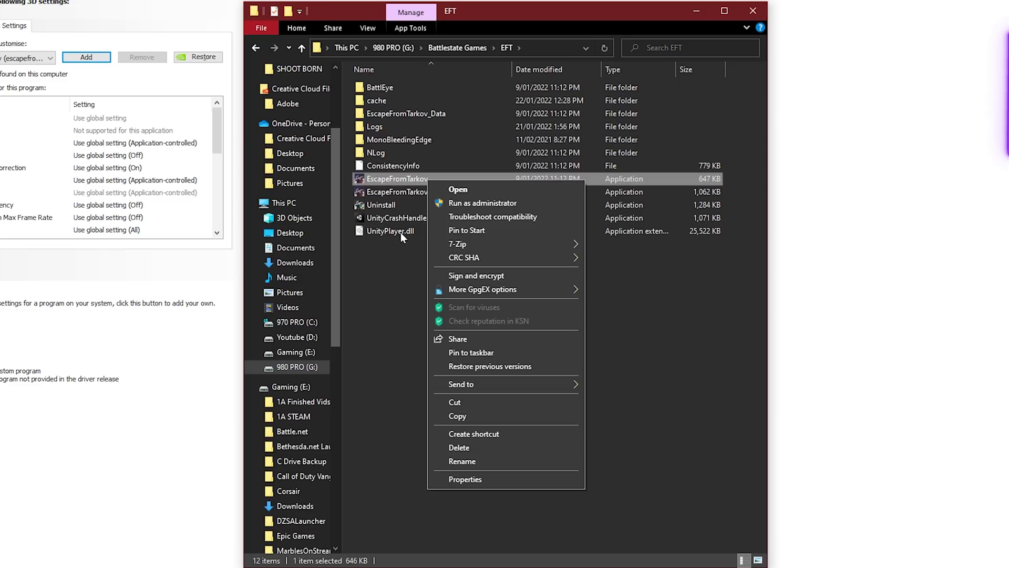
{"action": "left_click", "coordinate": [389, 266]}
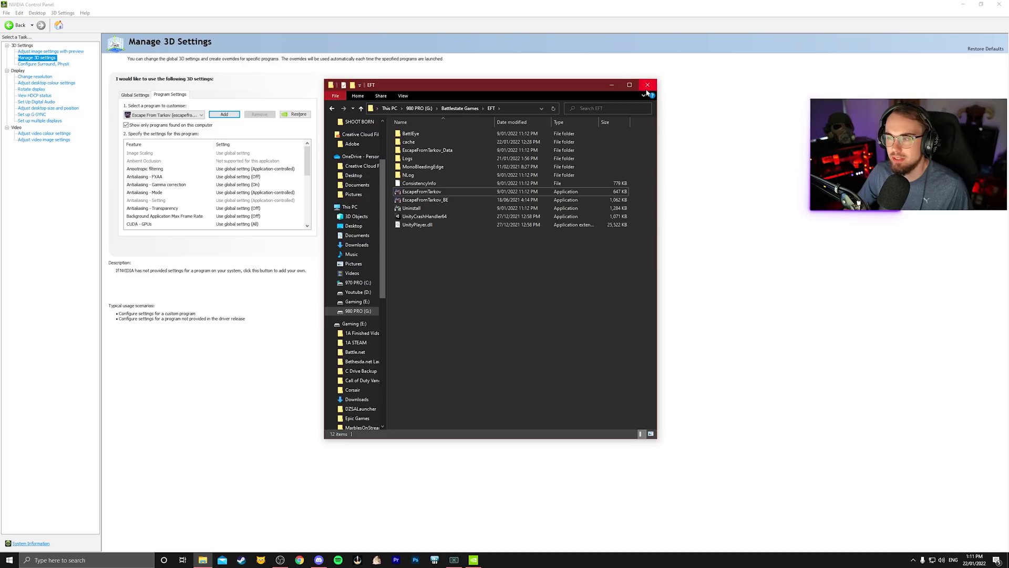
Close Explorer, add EscapeFromTarkov.exe, and select Escape From Tarkov to customise
{"action": "left_click", "coordinate": [647, 86]}
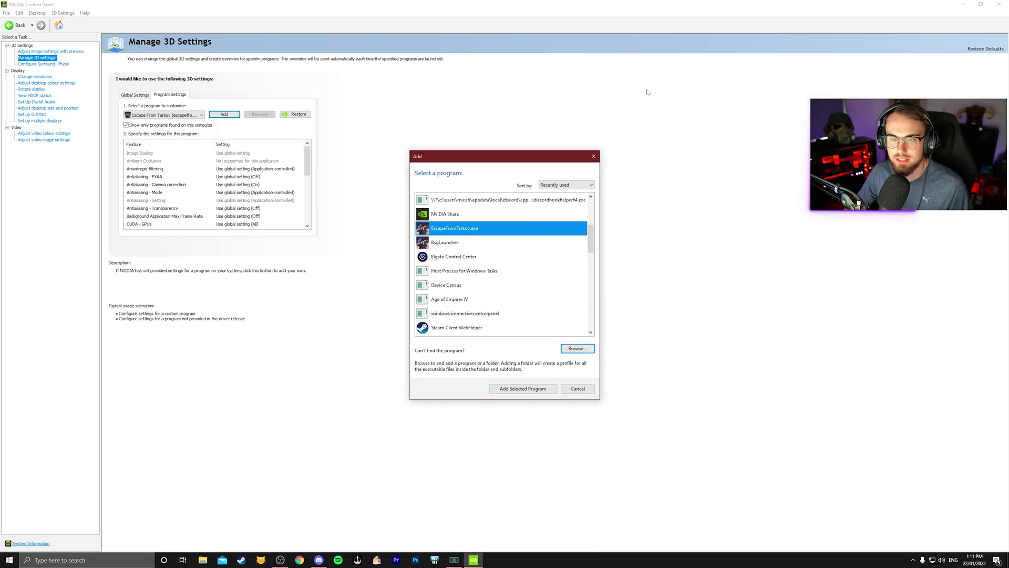
{"action": "left_click", "coordinate": [526, 390]}
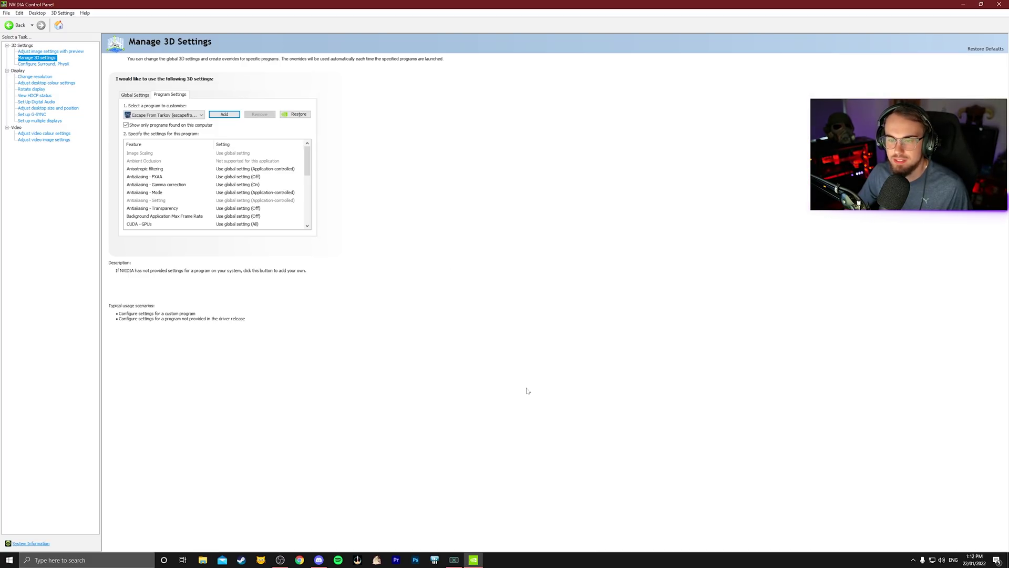
{"action": "left_click", "coordinate": [164, 115]}
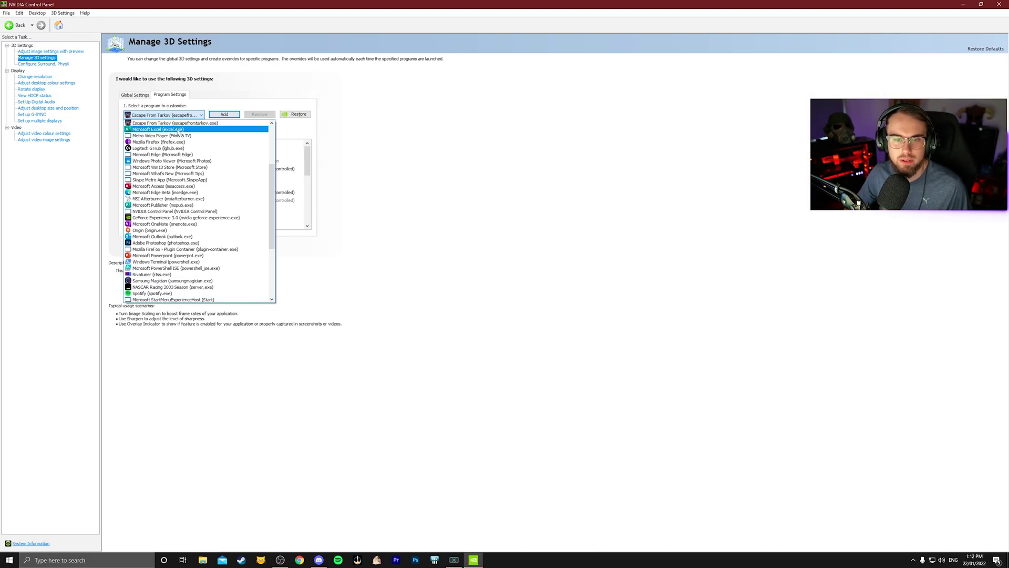
{"action": "left_click", "coordinate": [225, 137]}
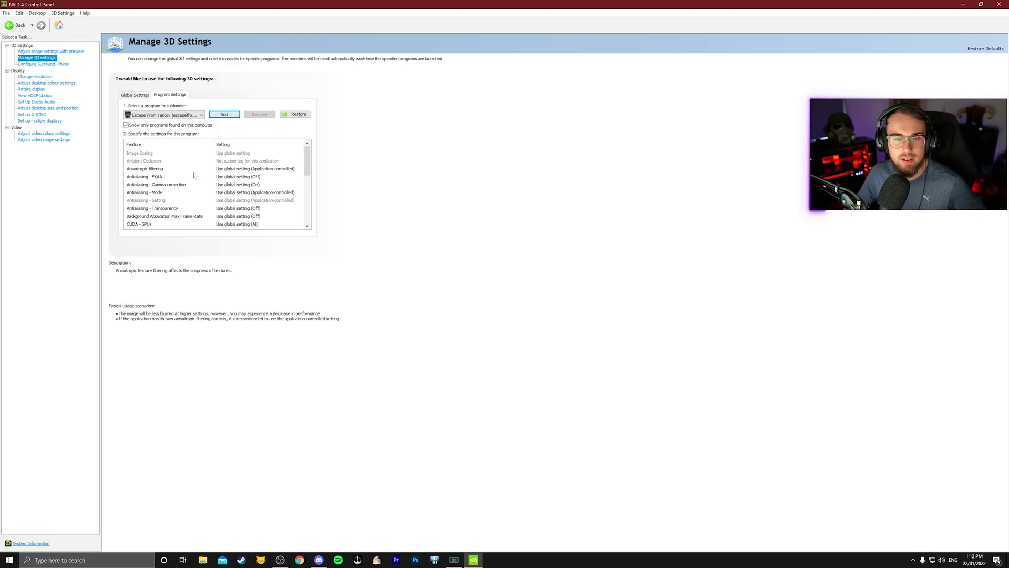
Set anisotropic filtering and antialiasing mode to Application-controlled, FXAA and gamma correction Off
{"action": "left_click", "coordinate": [235, 169]}
{"action": "left_click", "coordinate": [236, 170]}
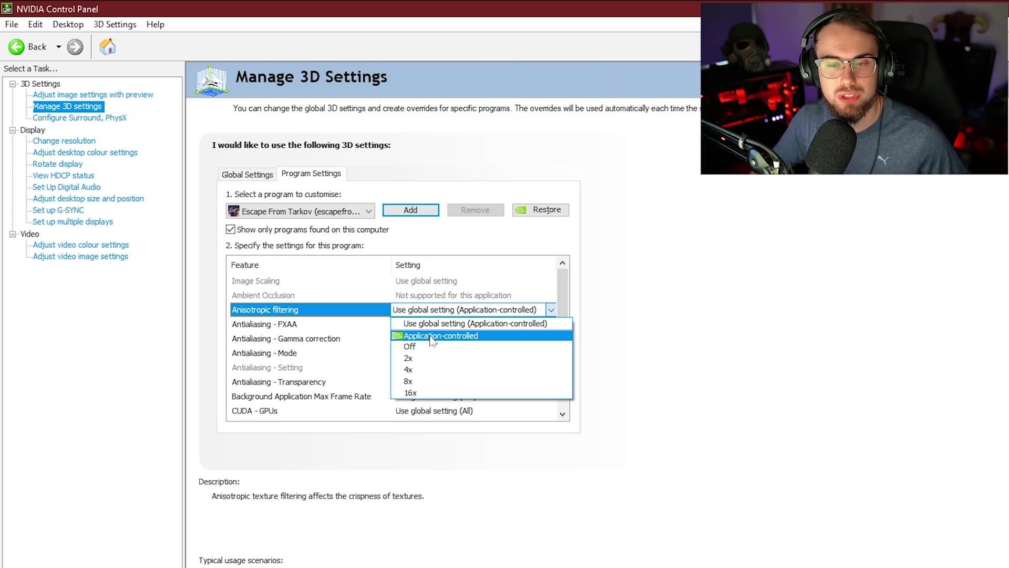
{"action": "left_click", "coordinate": [431, 336]}
{"action": "left_click", "coordinate": [424, 326]}
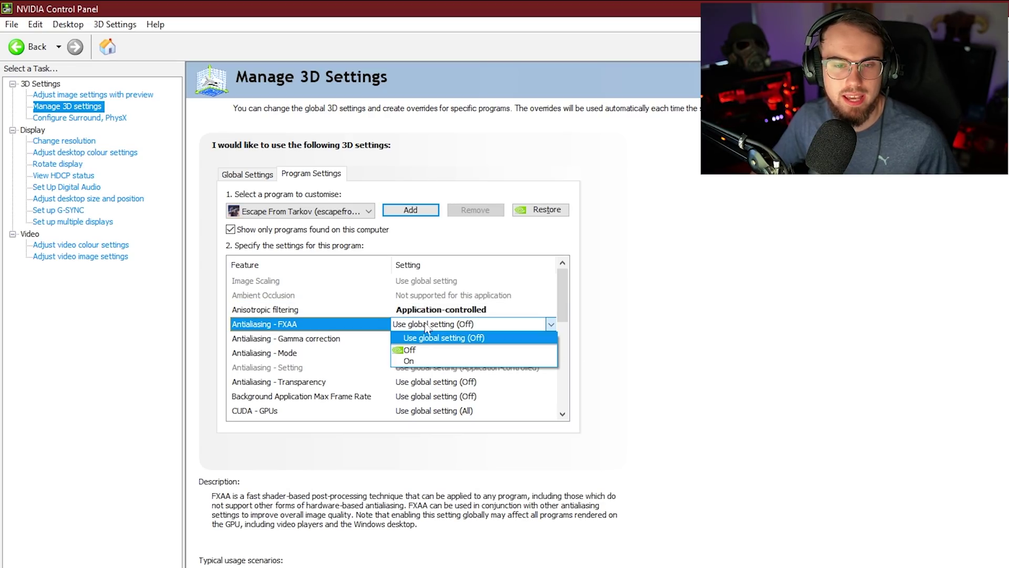
{"action": "left_click", "coordinate": [454, 350]}
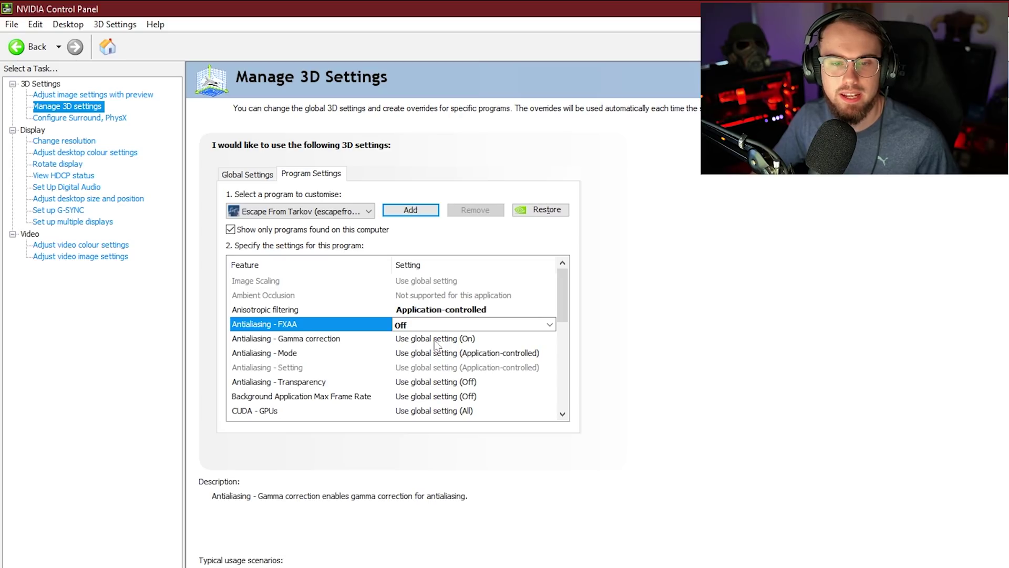
{"action": "left_click", "coordinate": [435, 340]}
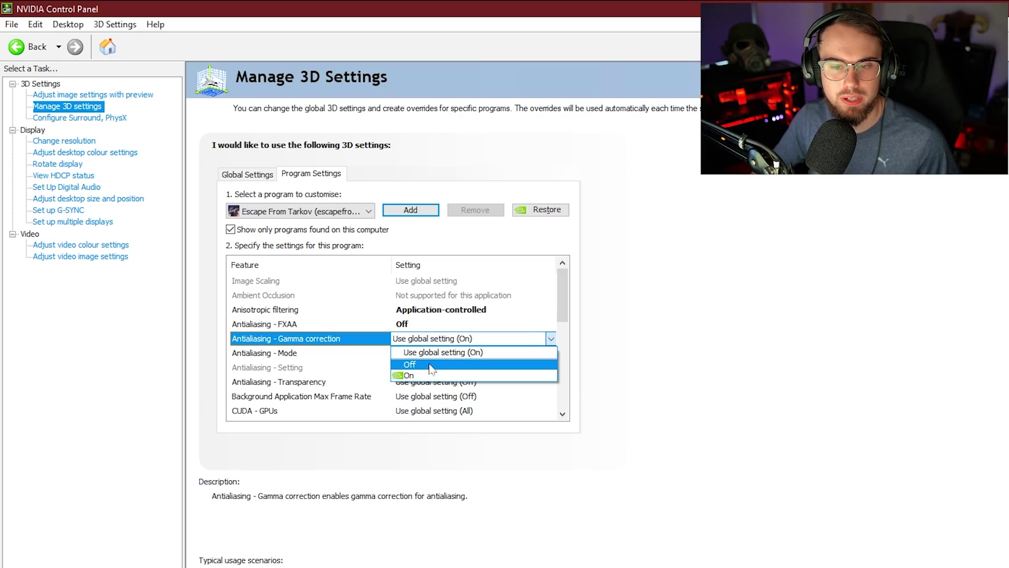
{"action": "left_click", "coordinate": [431, 364]}
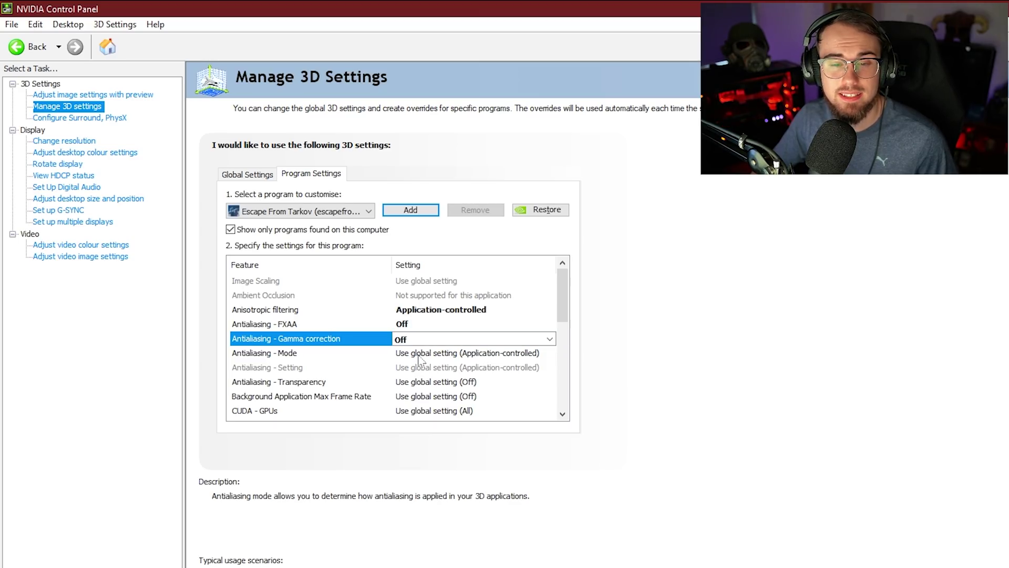
{"action": "left_click", "coordinate": [420, 357]}
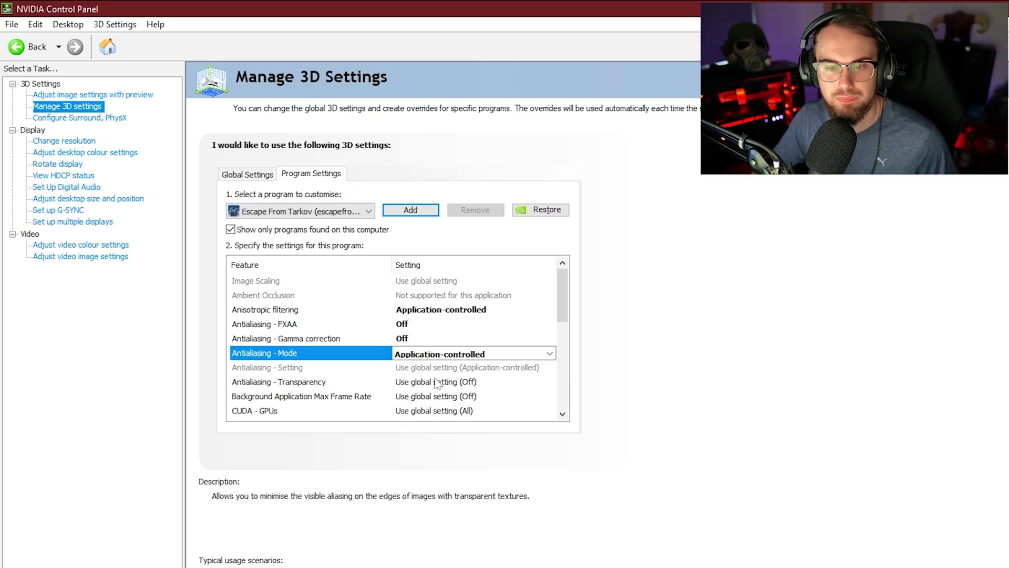
Set Antialiasing - Transparency to Multisample
{"action": "scroll", "coordinate": [334, 325], "scroll_direction": "down", "scroll_amount": 1}
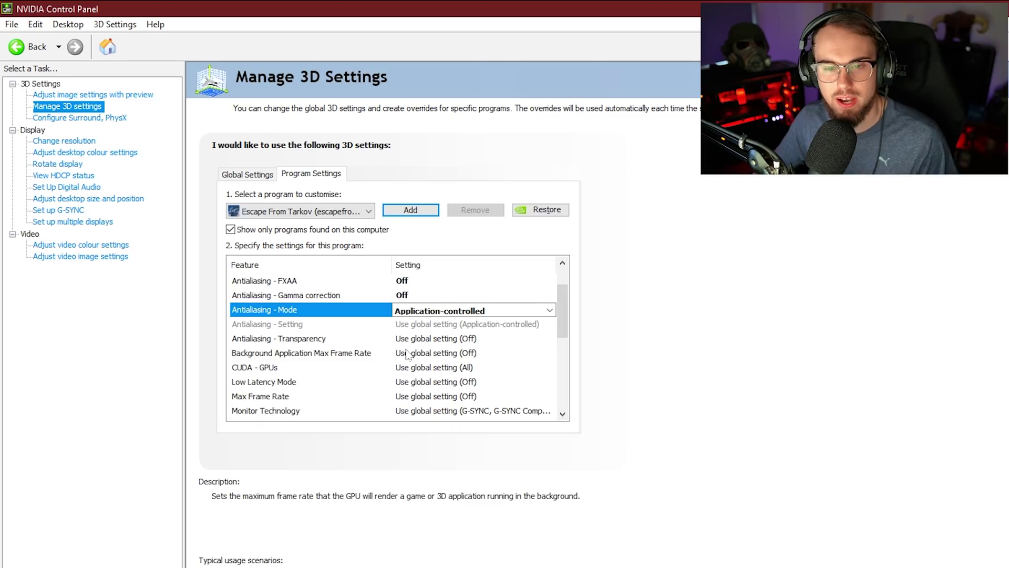
{"action": "left_click", "coordinate": [305, 341]}
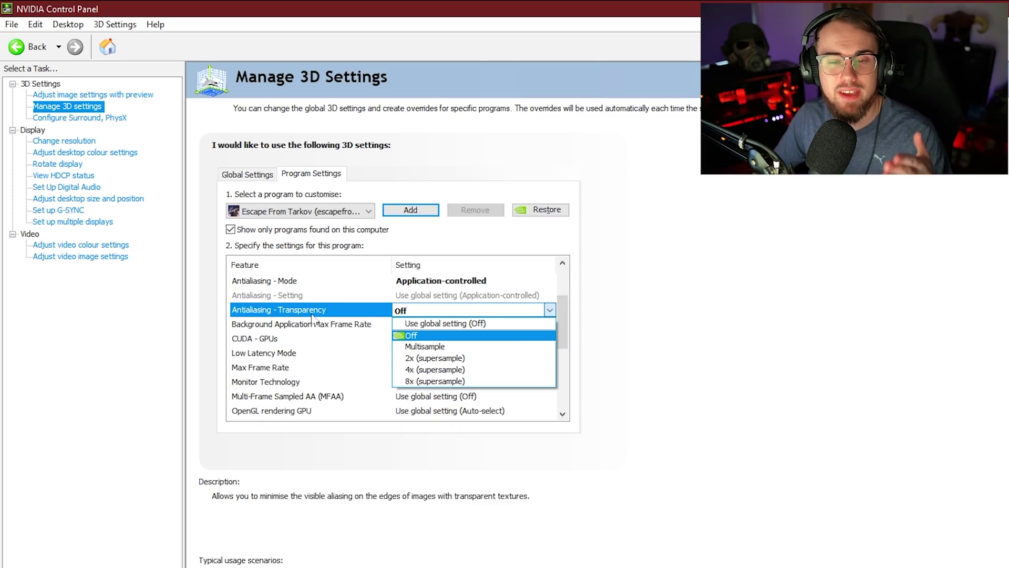
{"action": "left_click", "coordinate": [424, 345]}
{"action": "scroll", "coordinate": [424, 346], "scroll_direction": "up", "scroll_amount": 2}
{"action": "left_click_drag", "start_coordinate": [567, 307], "coordinate": [565, 340]}
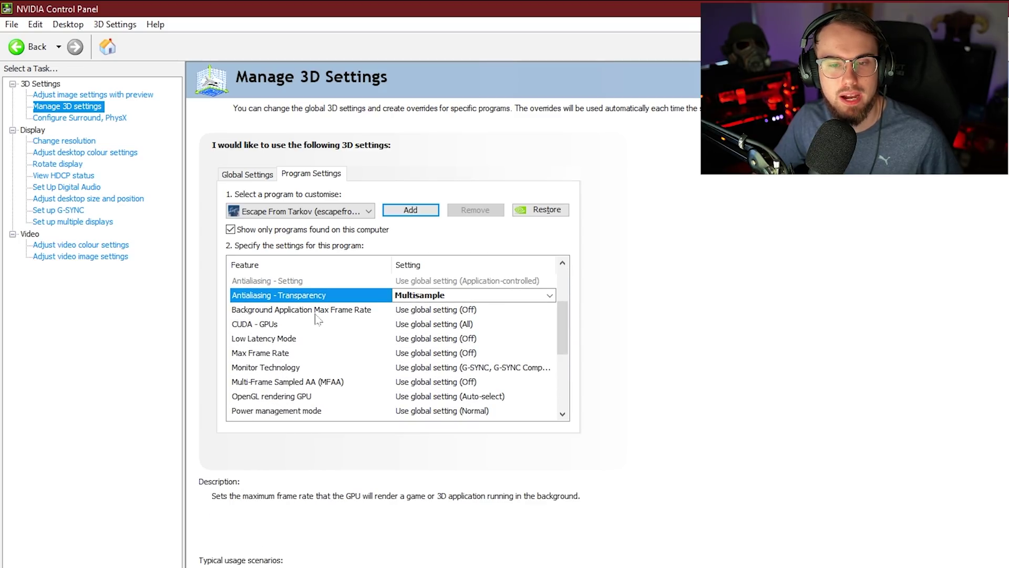
{"action": "left_click", "coordinate": [421, 311]}
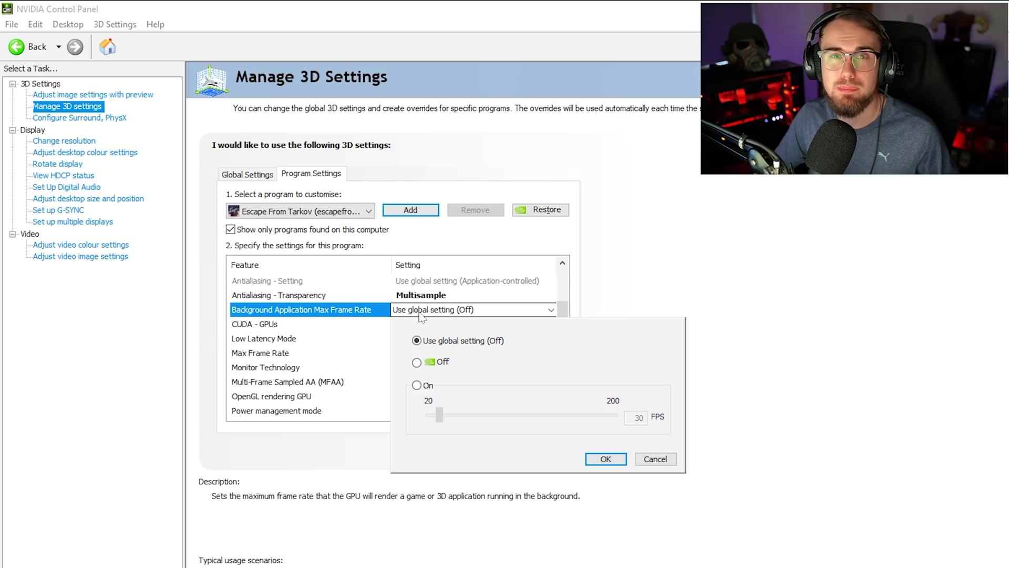
Dismiss the background frame rate popup and set CUDA - GPUs to use the GeForce RTX 3090
{"action": "left_click", "coordinate": [811, 384]}
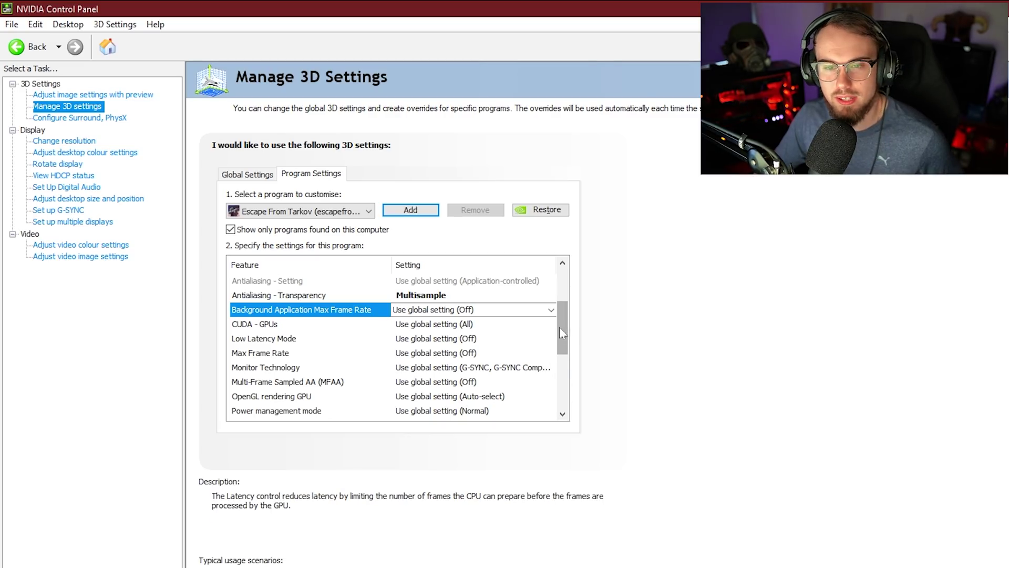
{"action": "left_click_drag", "start_coordinate": [560, 328], "coordinate": [560, 336]}
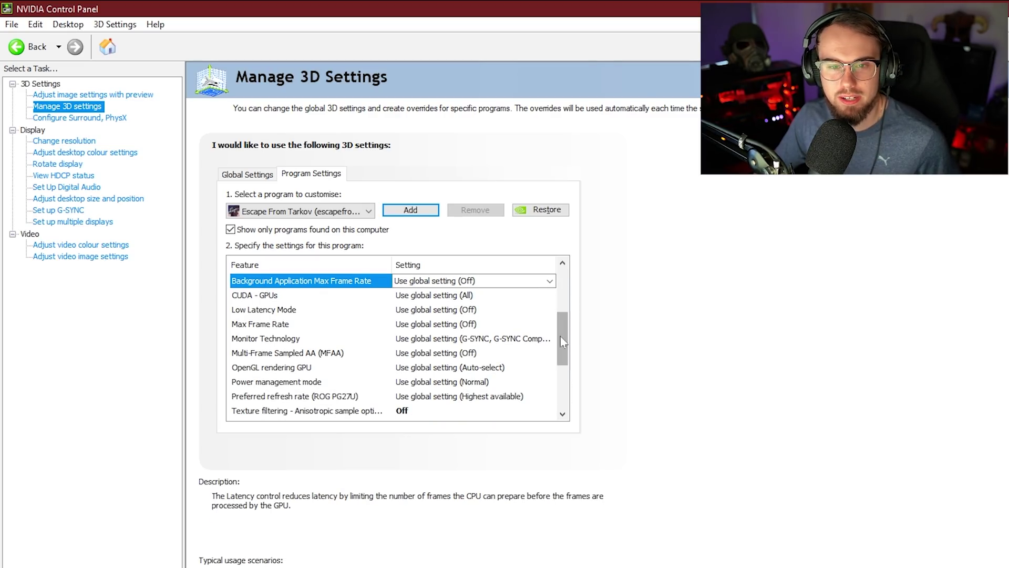
{"action": "left_click", "coordinate": [438, 297]}
{"action": "left_click", "coordinate": [438, 296]}
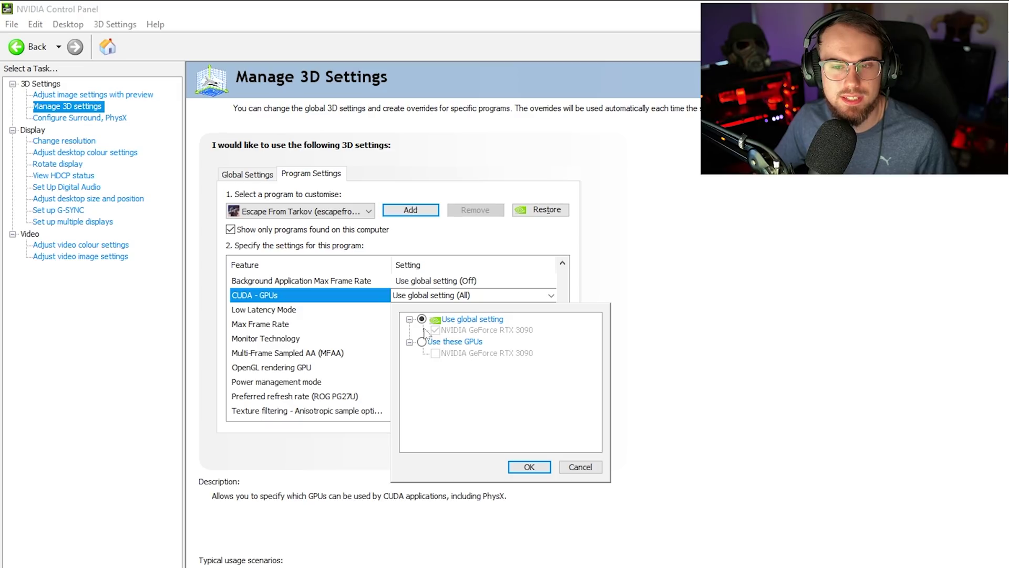
{"action": "left_click", "coordinate": [422, 342]}
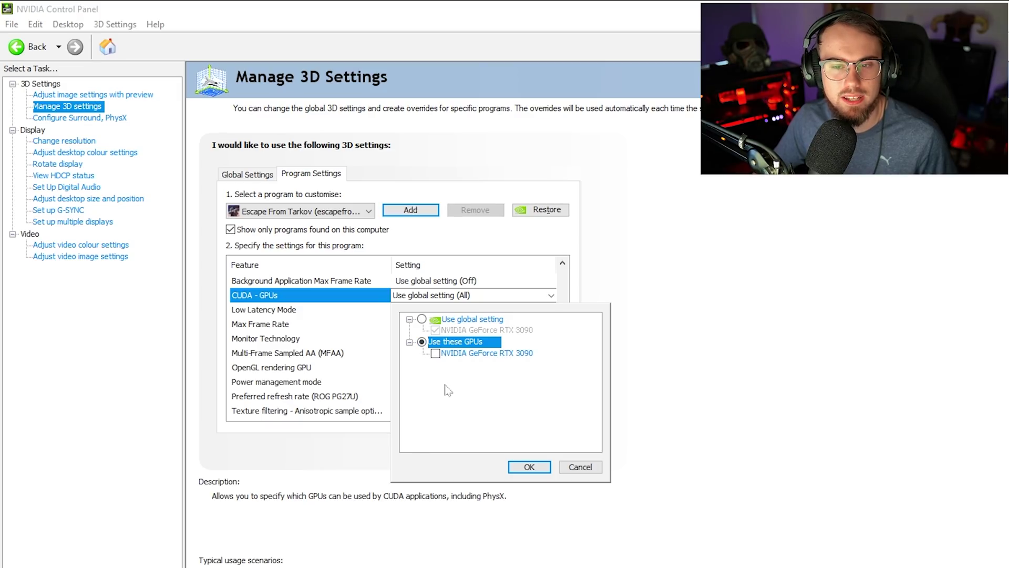
{"action": "left_click", "coordinate": [435, 354]}
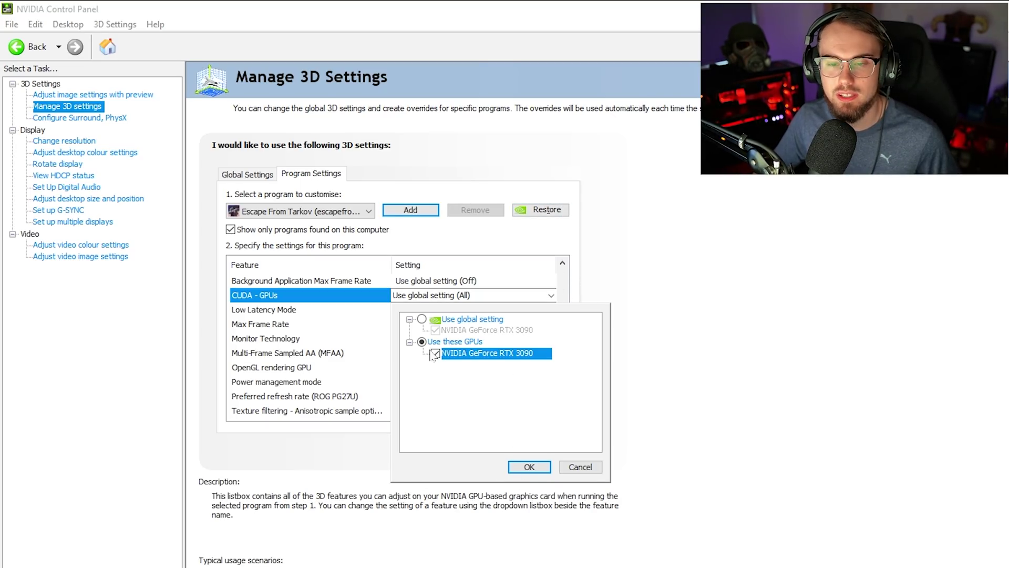
{"action": "left_click", "coordinate": [529, 466]}
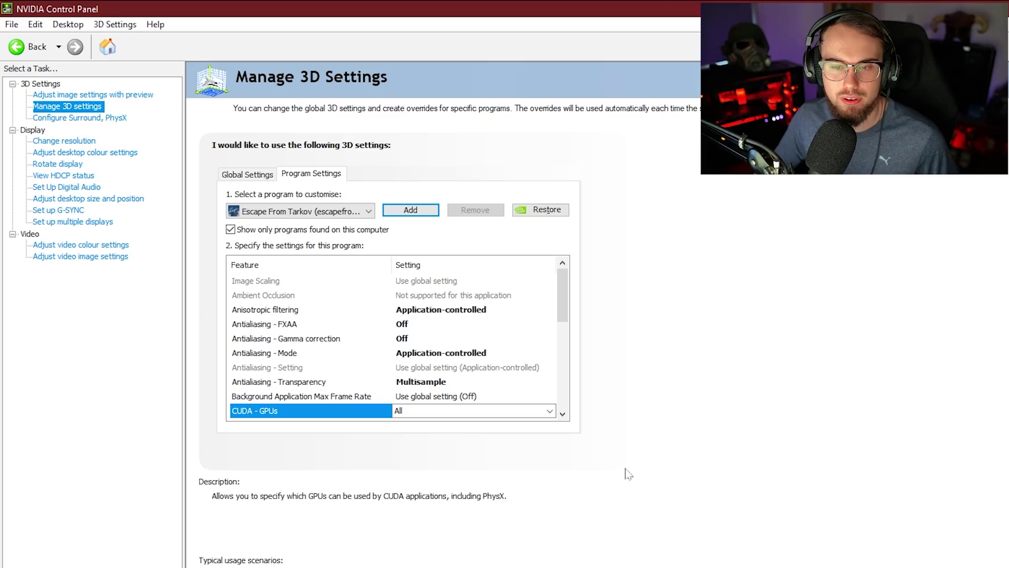
Set Low Latency Mode to Ultra and bring up the Max Frame Rate options
{"action": "scroll", "coordinate": [569, 308], "scroll_direction": "down", "scroll_amount": 2}
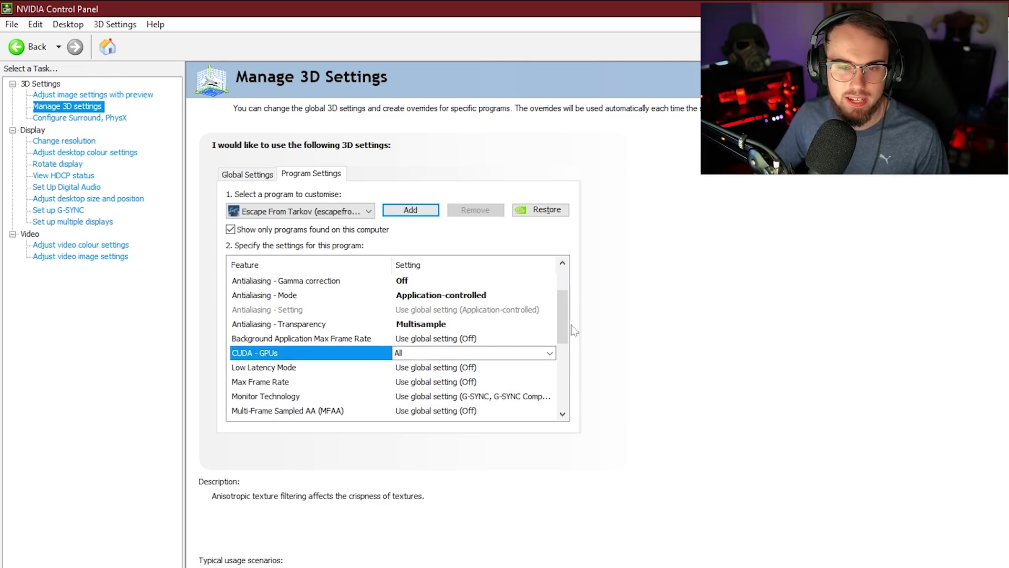
{"action": "scroll", "coordinate": [564, 334], "scroll_direction": "down", "scroll_amount": 1}
{"action": "scroll", "coordinate": [564, 333], "scroll_direction": "down", "scroll_amount": 1}
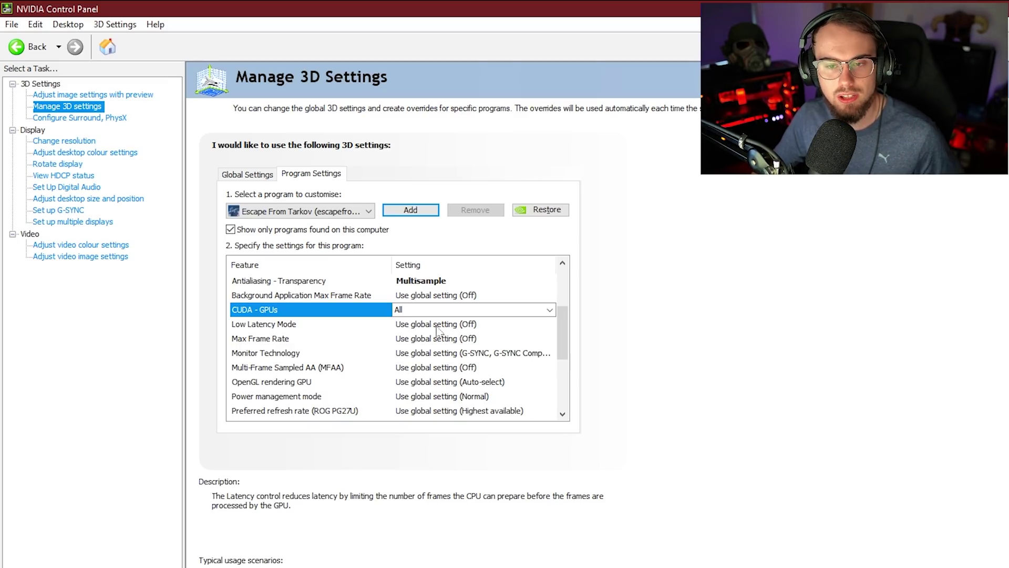
{"action": "left_click", "coordinate": [438, 330]}
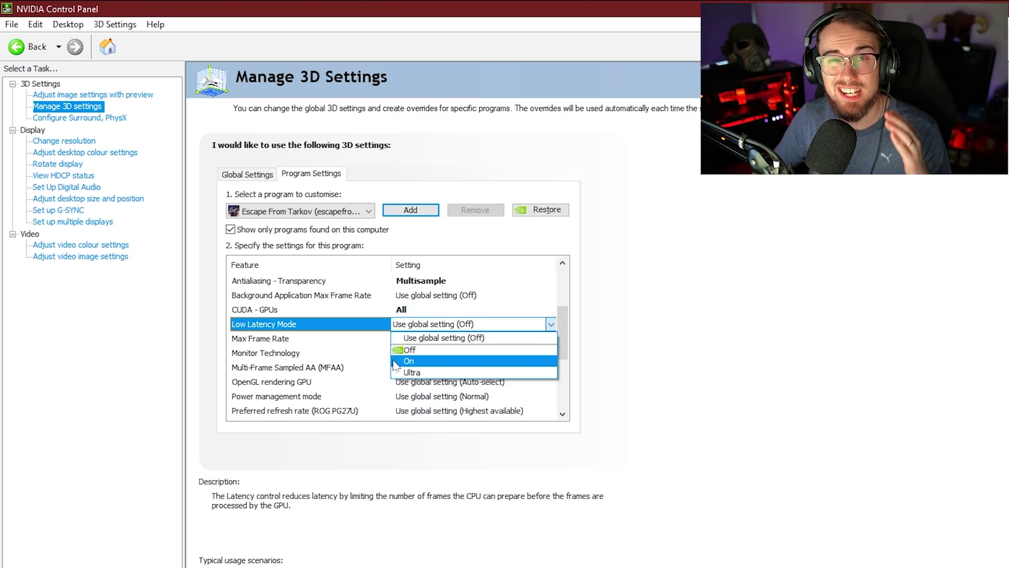
{"action": "left_click", "coordinate": [425, 376]}
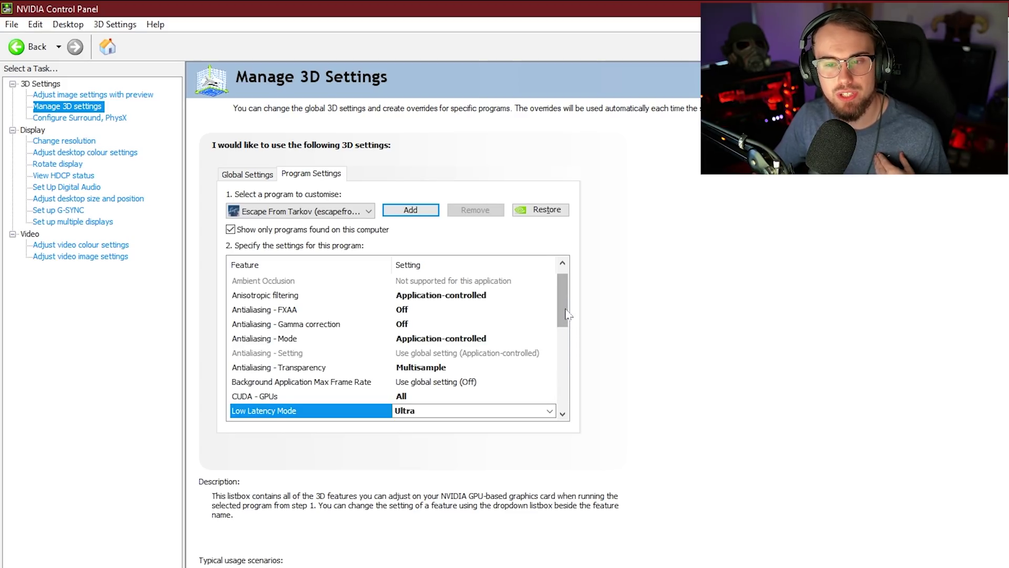
{"action": "scroll", "coordinate": [566, 314], "scroll_direction": "down", "scroll_amount": 3}
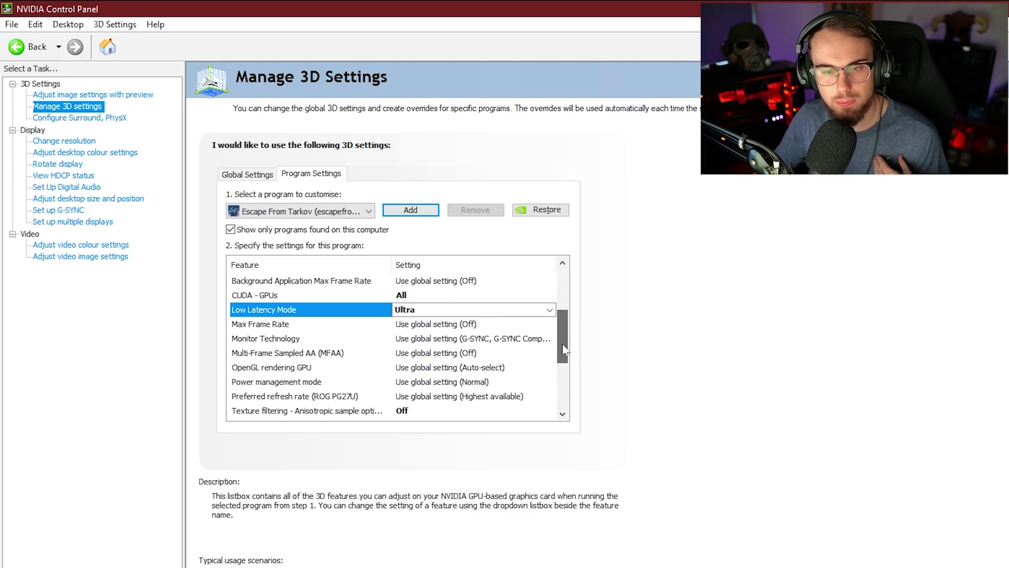
{"action": "left_click", "coordinate": [449, 313]}
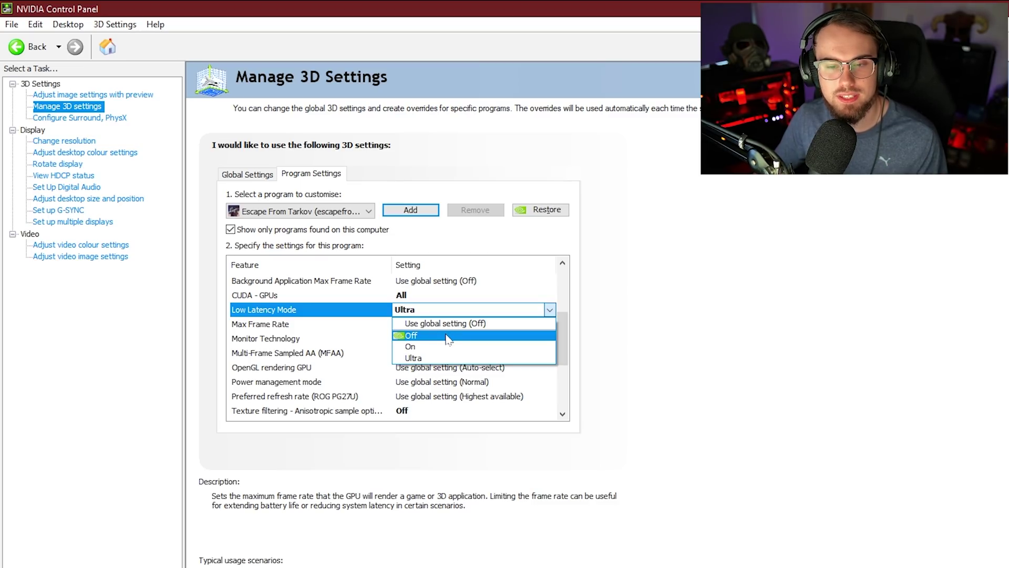
{"action": "scroll", "coordinate": [449, 318], "scroll_direction": "down", "scroll_amount": 1}
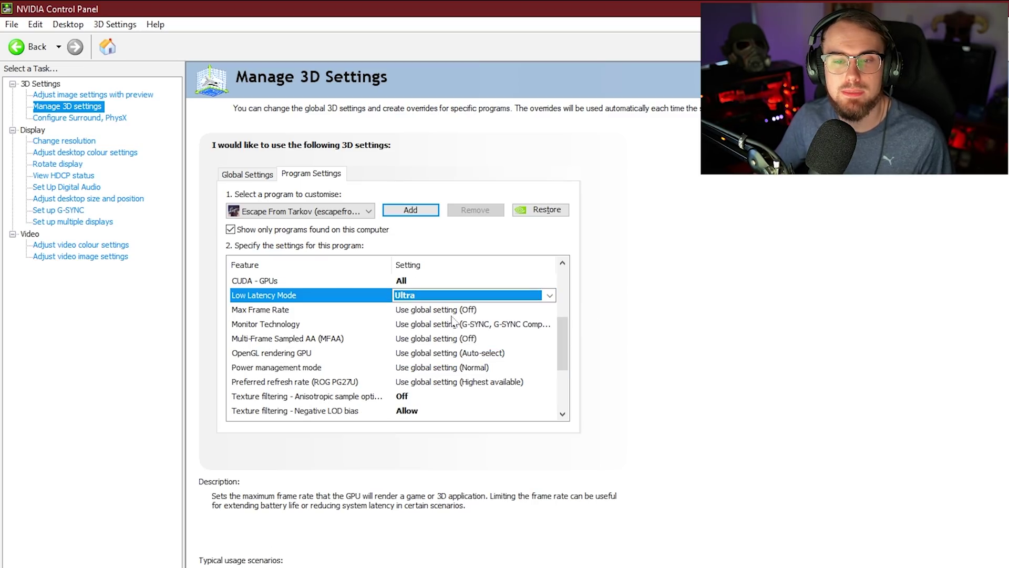
{"action": "left_click", "coordinate": [451, 312]}
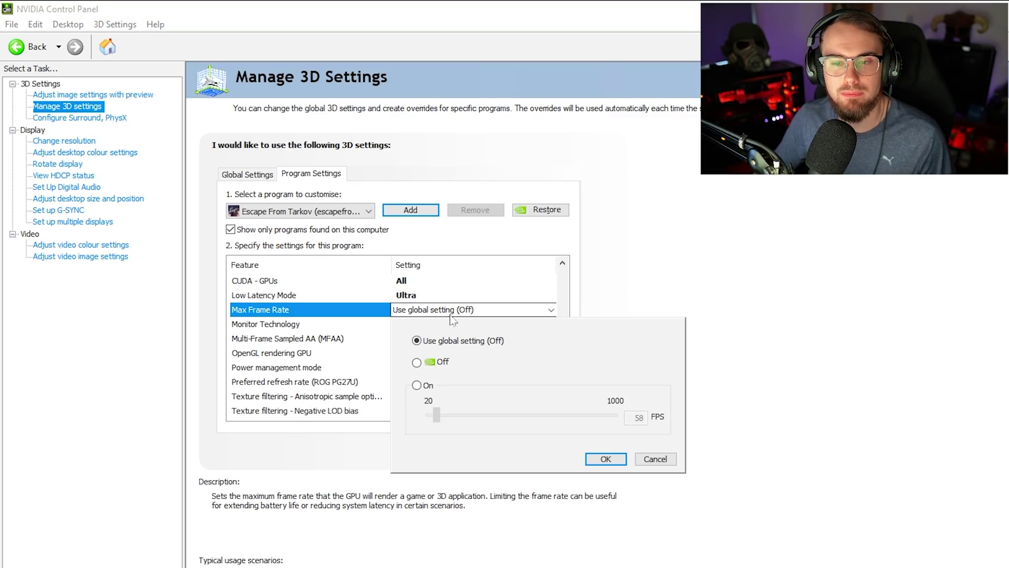
Turn Max Frame Rate on with a 200 FPS cap
{"action": "left_click", "coordinate": [417, 386]}
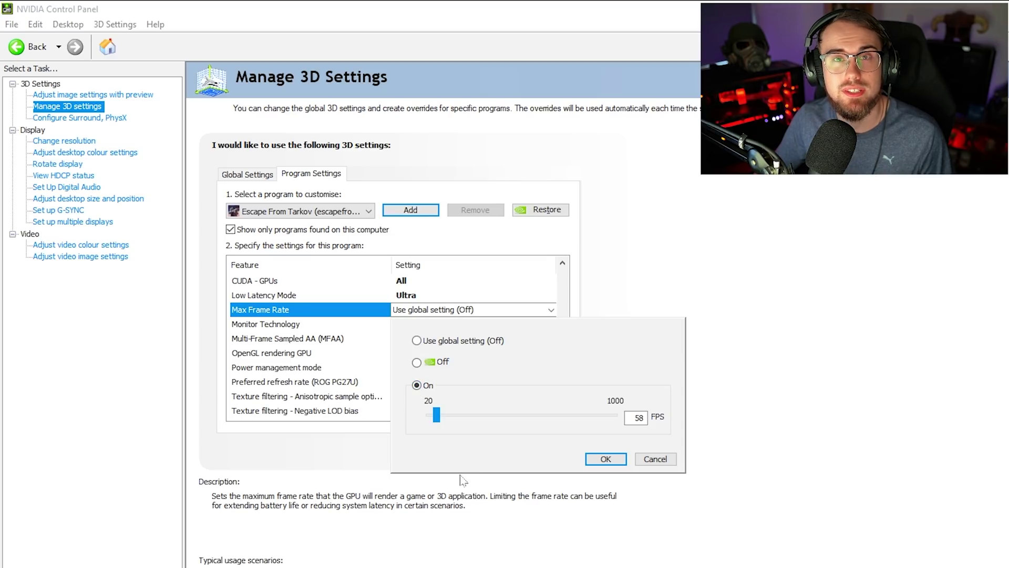
{"action": "left_click_drag", "start_coordinate": [436, 415], "coordinate": [484, 417]}
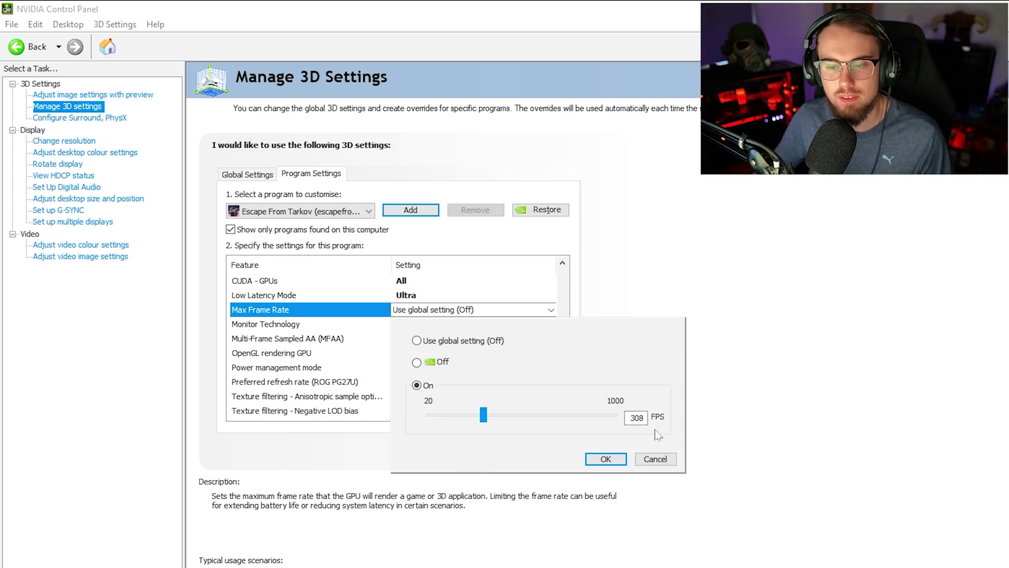
{"action": "double_click", "coordinate": [636, 418]}
{"action": "type", "text": "200"}
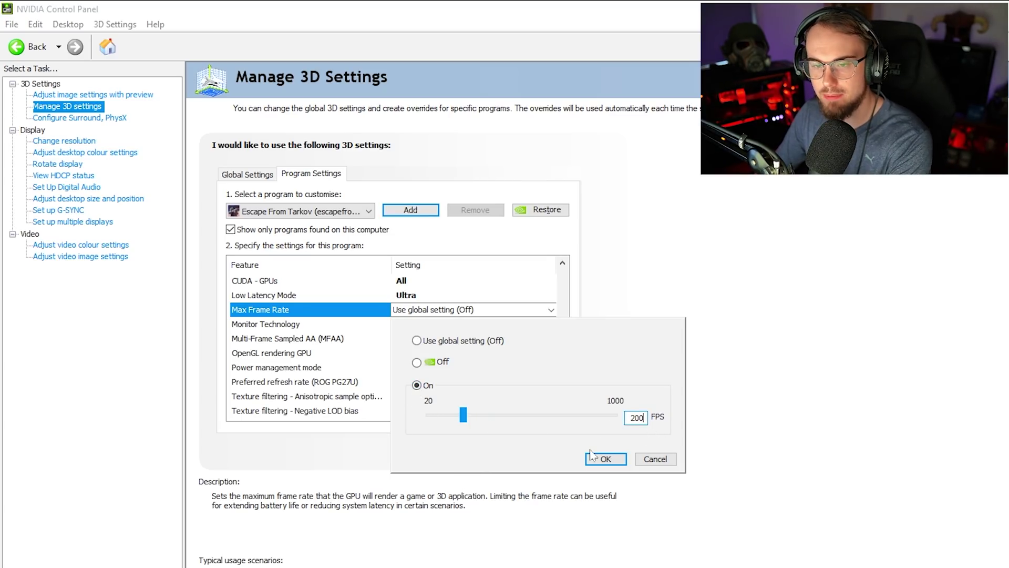
{"action": "left_click", "coordinate": [616, 460]}
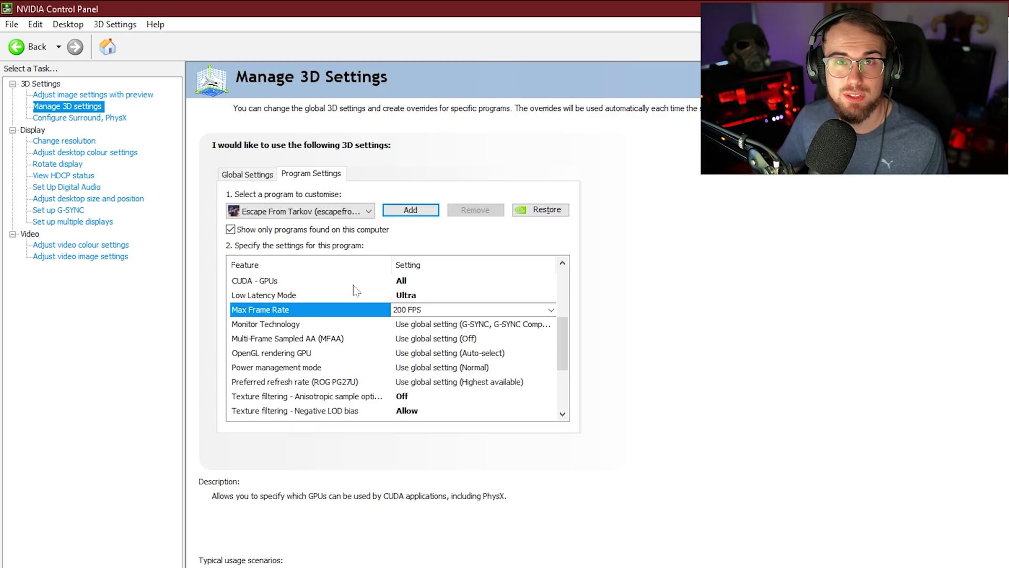
Change the Max Frame Rate cap from 200 to 240 FPS
{"action": "left_click", "coordinate": [458, 310]}
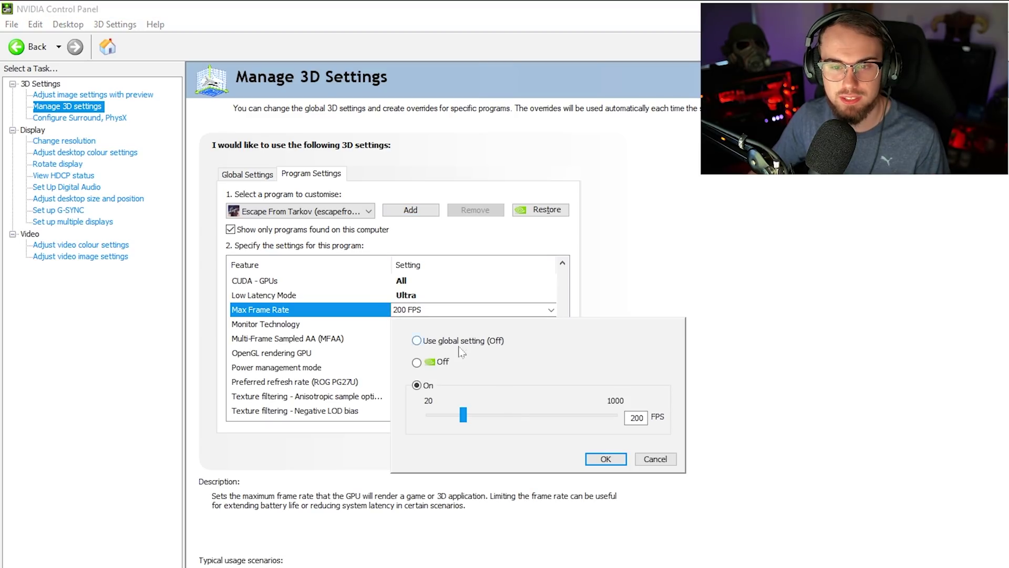
{"action": "left_click_drag", "start_coordinate": [644, 418], "coordinate": [619, 422]}
{"action": "type", "text": "2"}
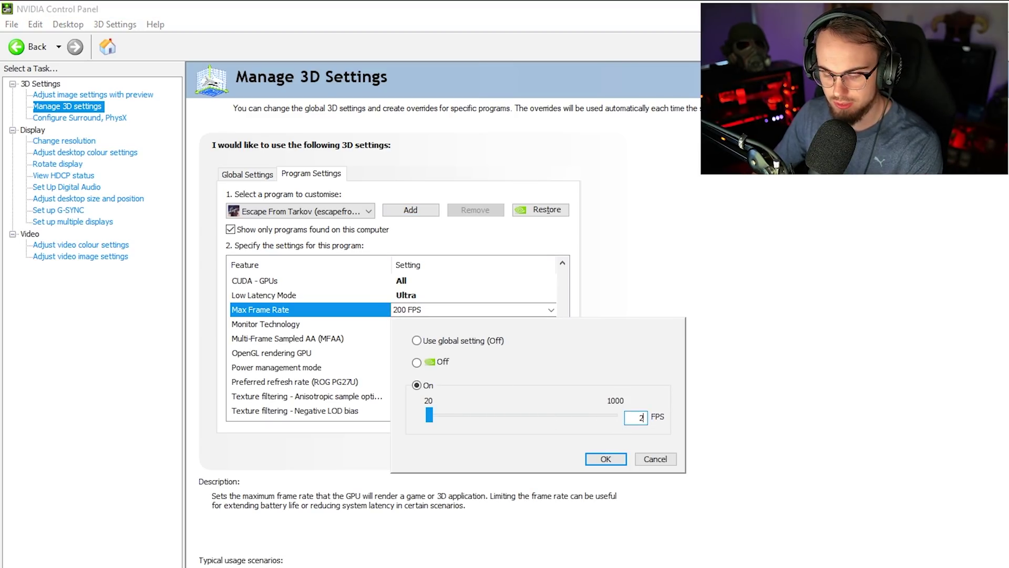
{"action": "type", "text": "40"}
{"action": "left_click", "coordinate": [605, 459]}
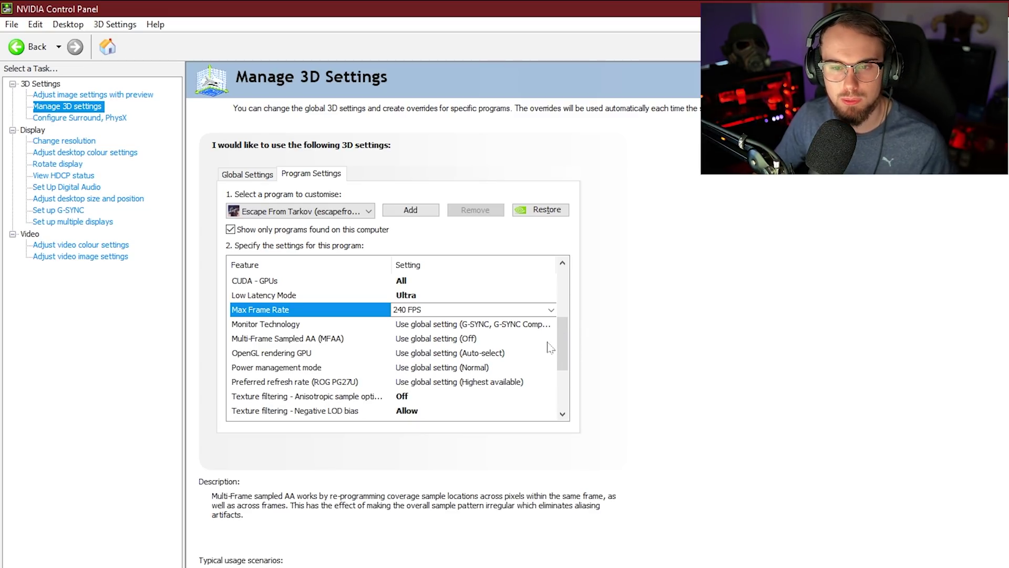
Set Tarkov's Monitor Technology to G-SYNC, G-SYNC Compatible
{"action": "scroll", "coordinate": [473, 341], "scroll_direction": "down", "scroll_amount": 1}
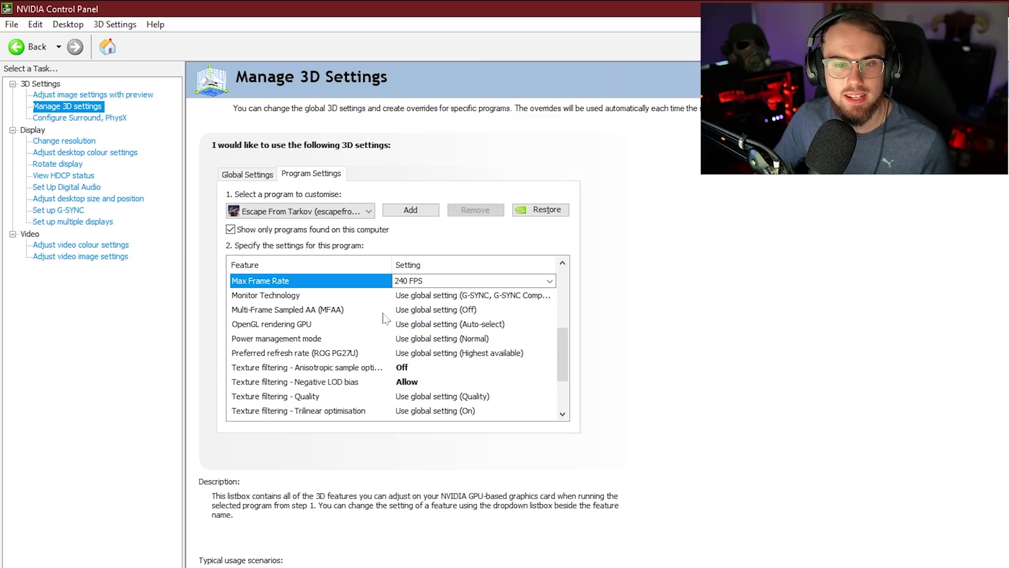
{"action": "left_click", "coordinate": [415, 297]}
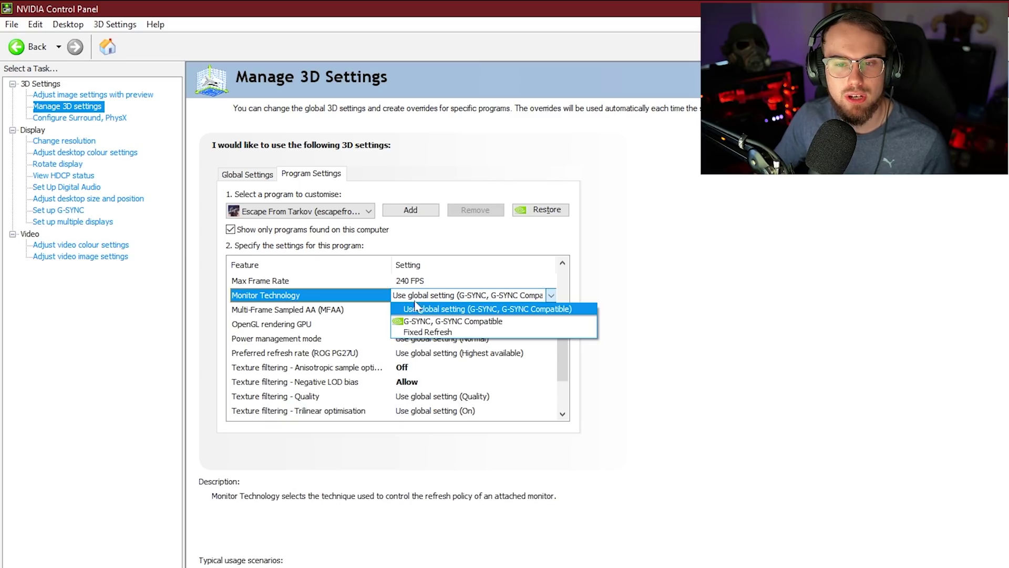
{"action": "left_click", "coordinate": [443, 321]}
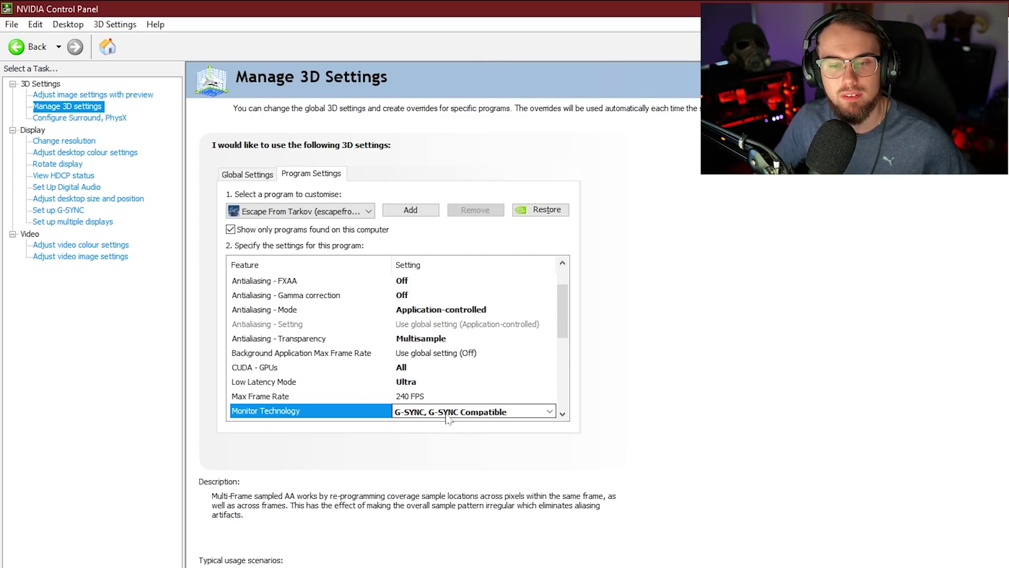
Turn Multi-Frame Sampled AA (MFAA) Off for Escape From Tarkov
{"action": "scroll", "coordinate": [279, 339], "scroll_direction": "down", "scroll_amount": 3}
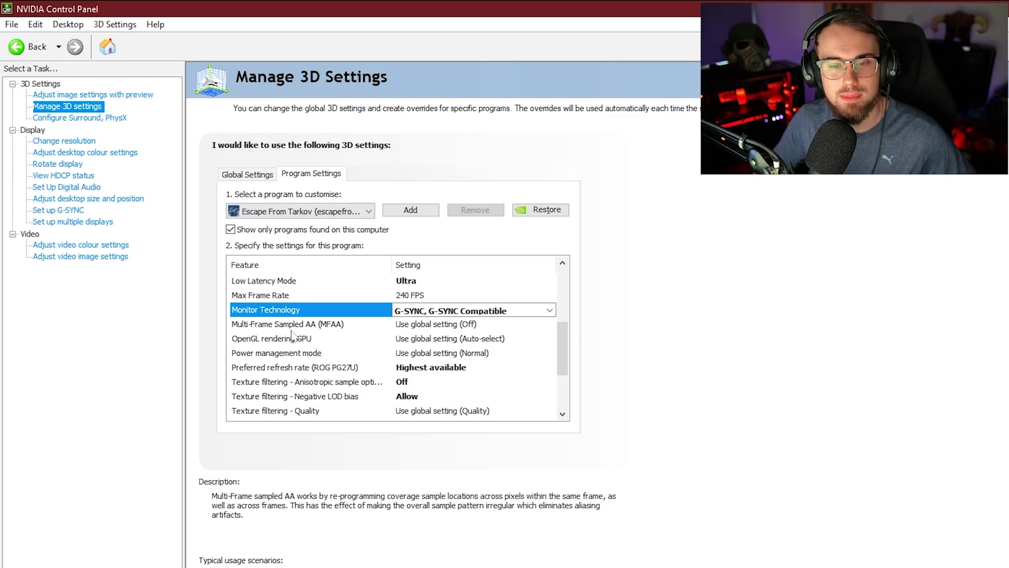
{"action": "left_click", "coordinate": [421, 325]}
{"action": "left_click", "coordinate": [422, 351]}
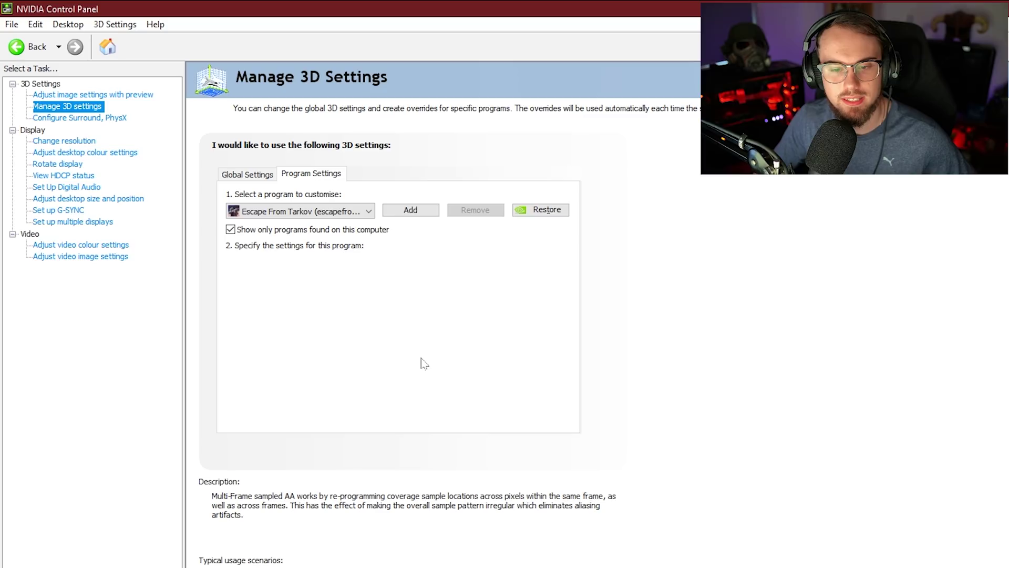
{"action": "left_click_drag", "start_coordinate": [567, 318], "coordinate": [557, 342]}
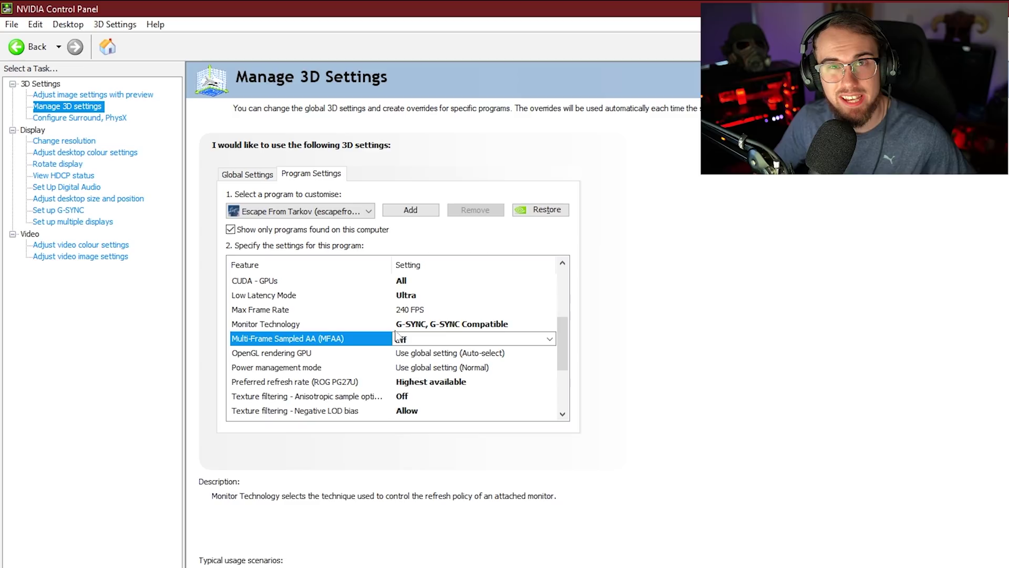
{"action": "left_click", "coordinate": [392, 339]}
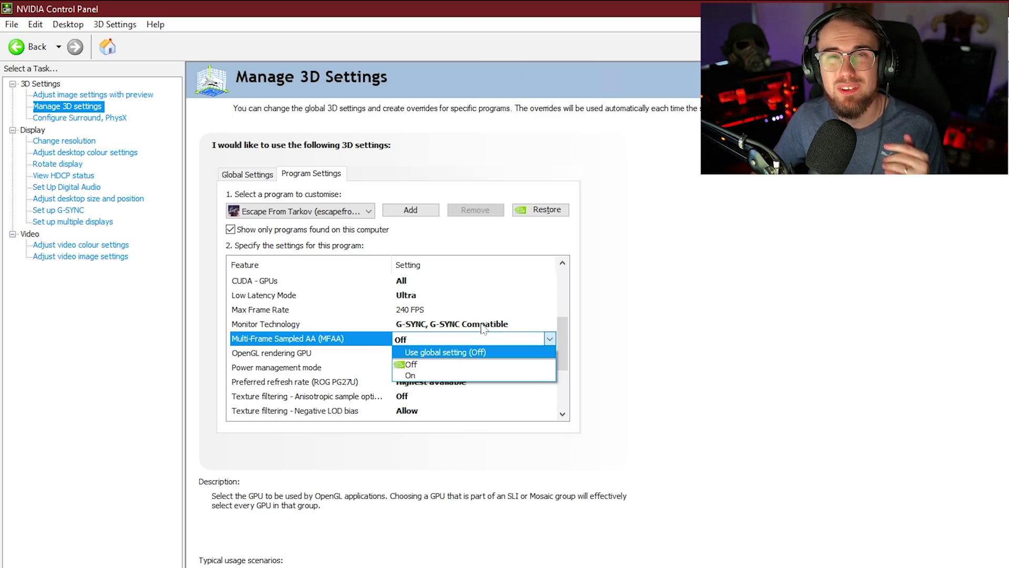
{"action": "left_click", "coordinate": [642, 337]}
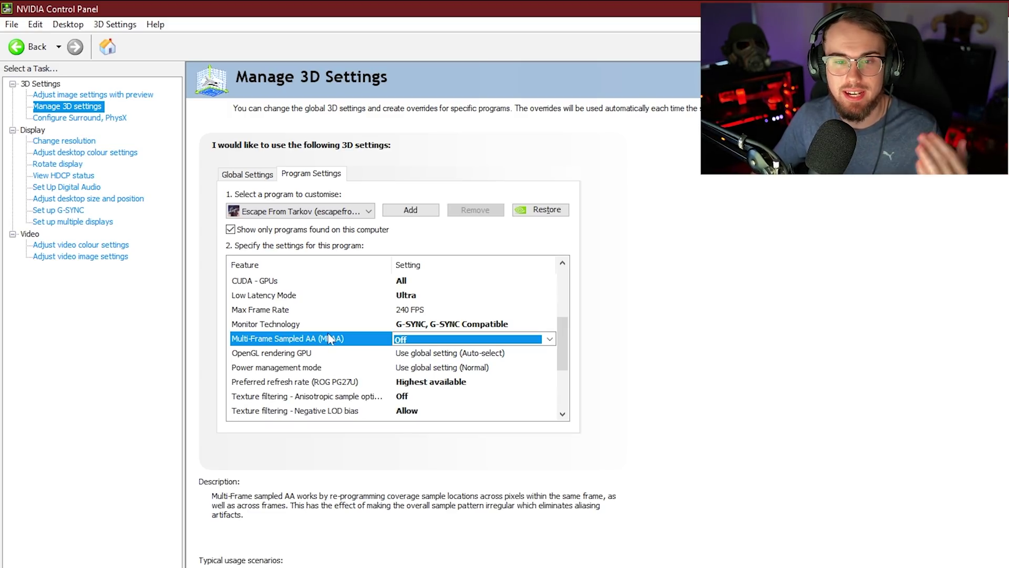
{"action": "left_click", "coordinate": [436, 352]}
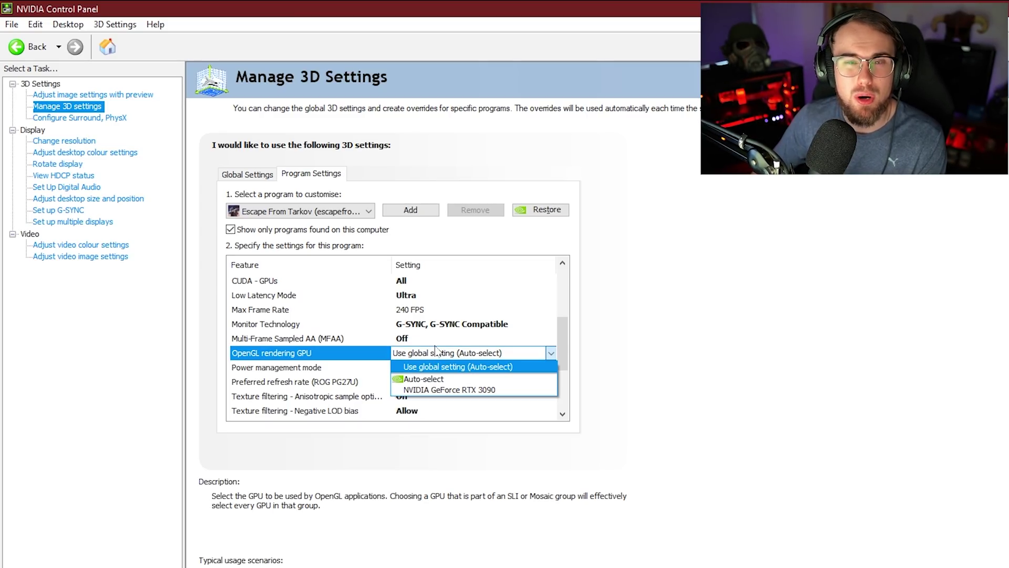
Choose NVIDIA GeForce RTX 3090 as the OpenGL rendering GPU for Tarkov
{"action": "left_click", "coordinate": [463, 390]}
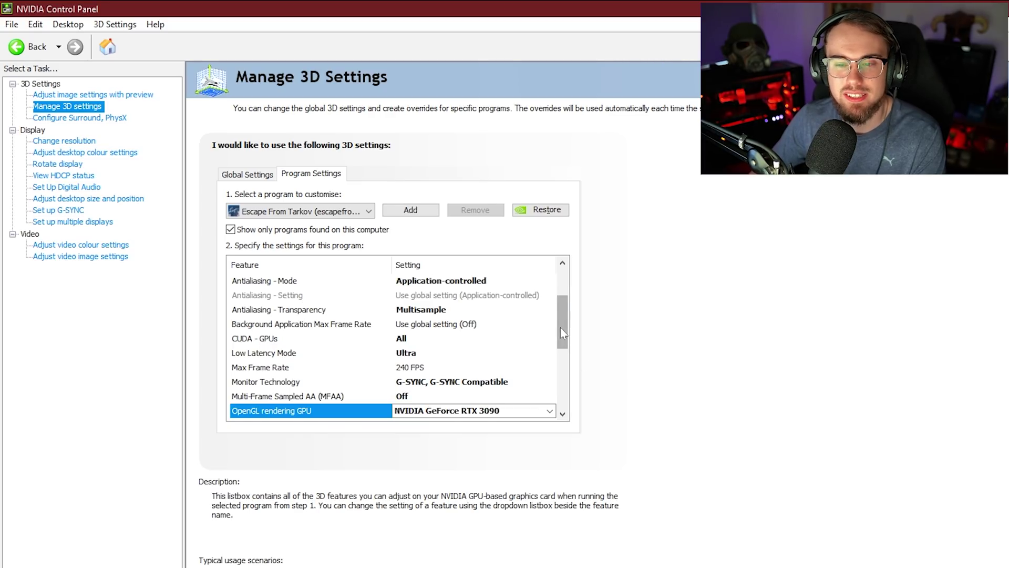
{"action": "left_click_drag", "start_coordinate": [560, 331], "coordinate": [561, 369]}
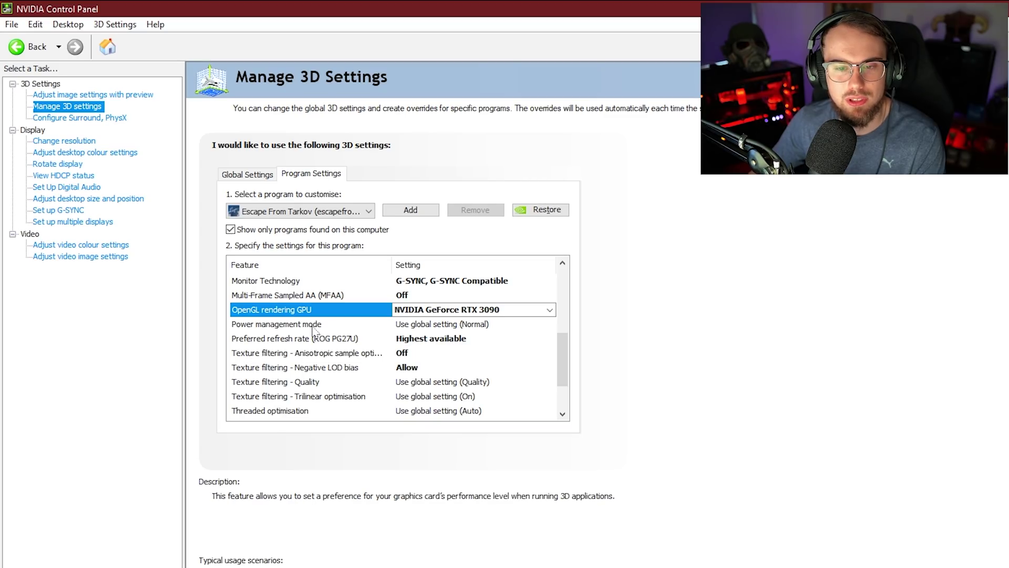
{"action": "left_click", "coordinate": [453, 324]}
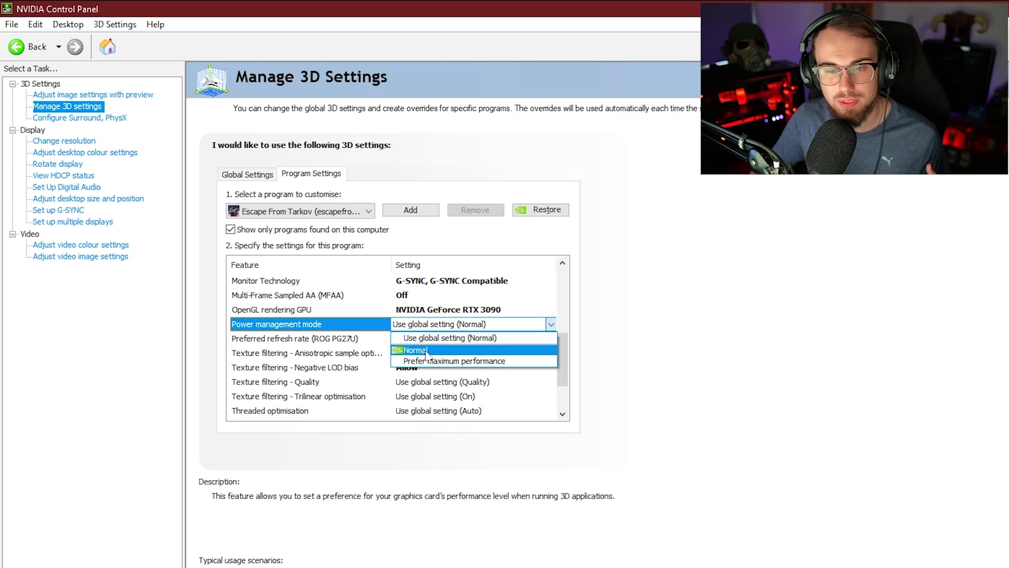
Choose Normal as Tarkov's Power management mode
{"action": "left_click", "coordinate": [427, 355]}
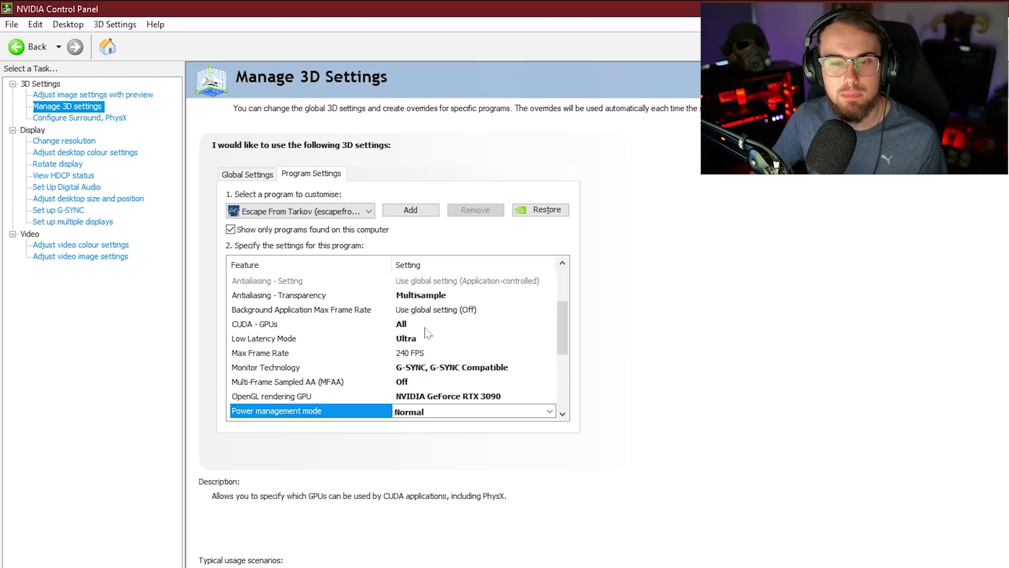
{"action": "scroll", "coordinate": [557, 339], "scroll_direction": "down", "scroll_amount": 2}
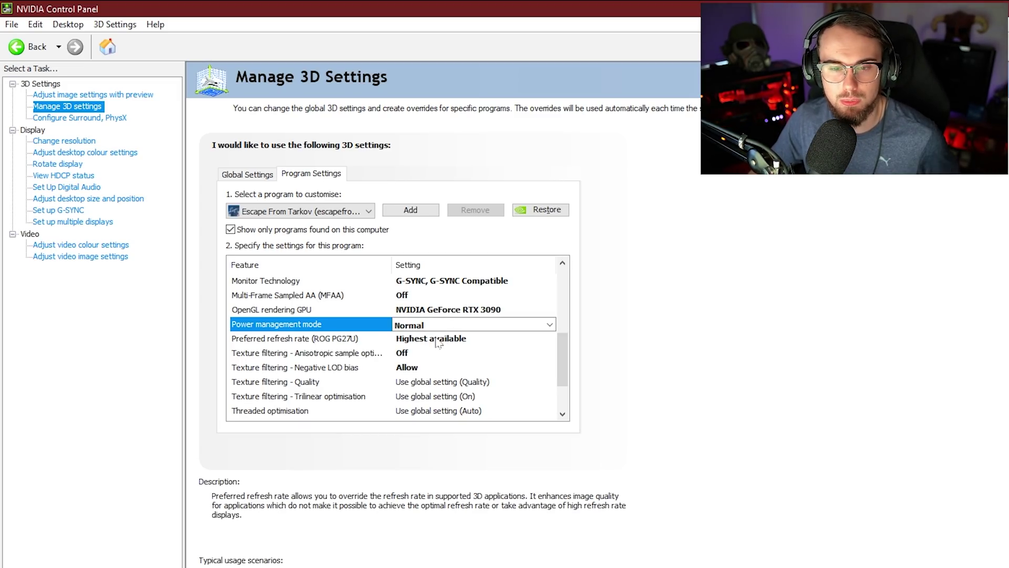
Turn Texture filtering - Anisotropic sample optimisation On
{"action": "left_click", "coordinate": [440, 356]}
{"action": "scroll", "coordinate": [436, 326], "scroll_direction": "down", "scroll_amount": 1}
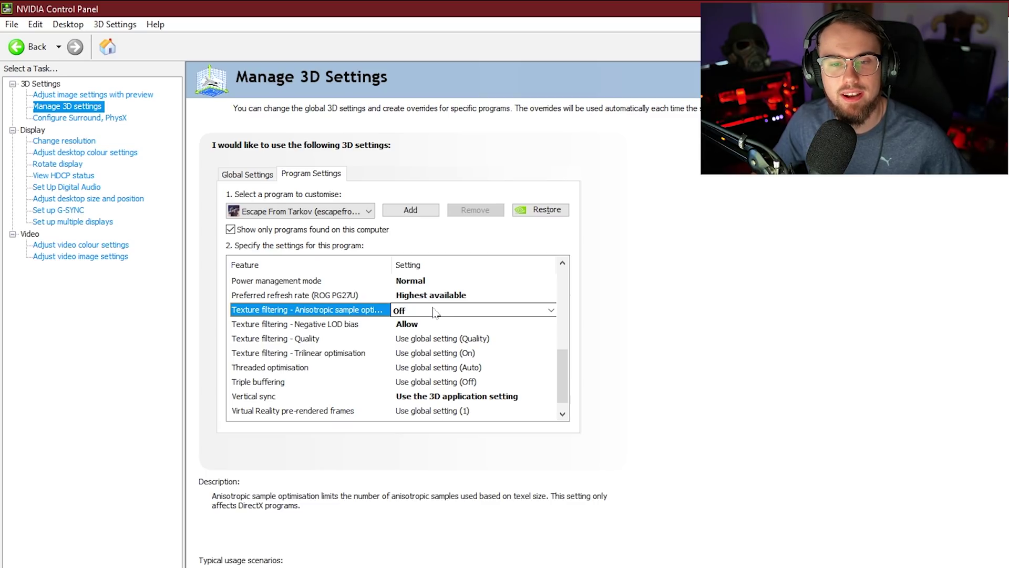
{"action": "left_click", "coordinate": [434, 312]}
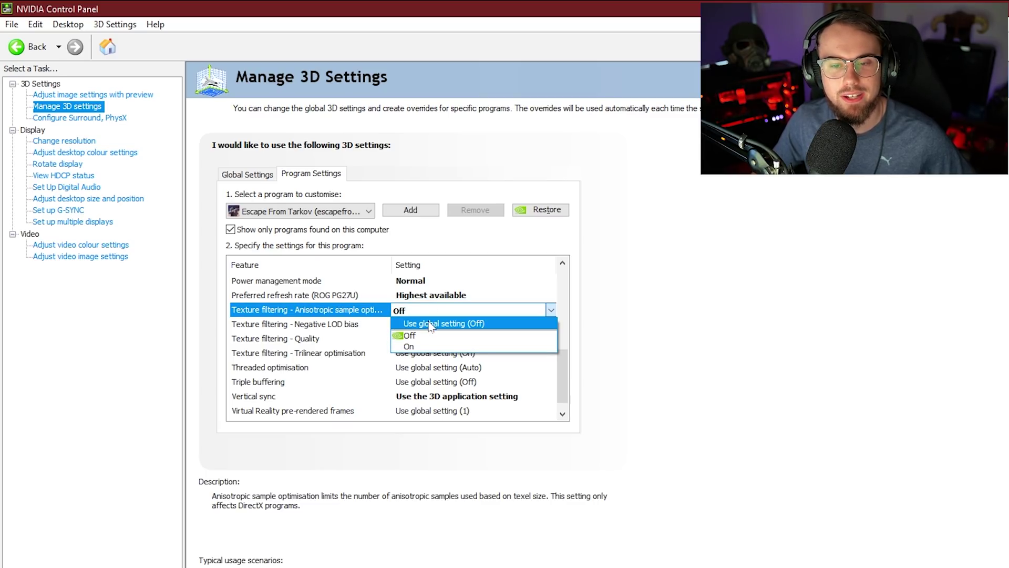
{"action": "left_click", "coordinate": [430, 349]}
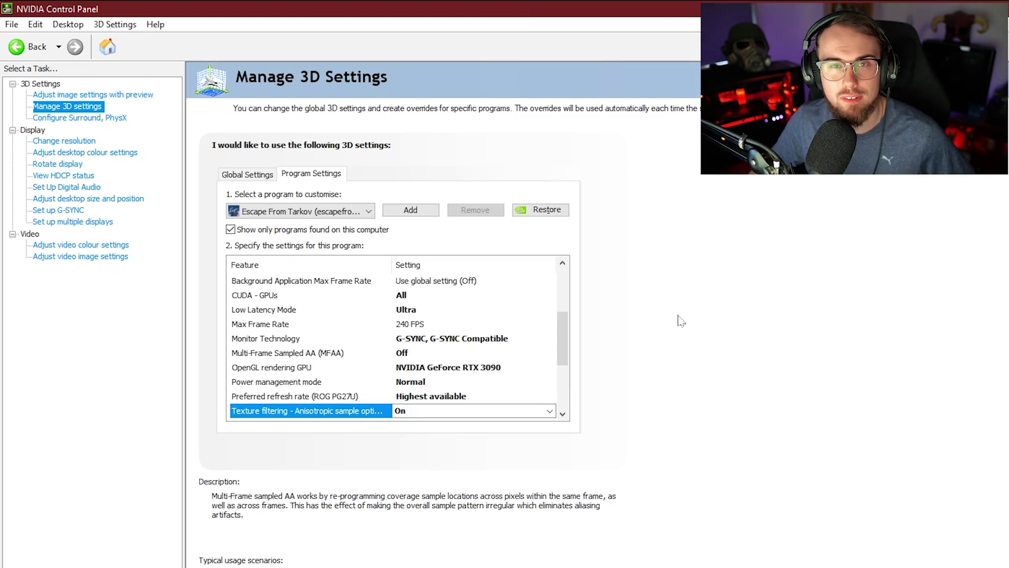
{"action": "left_click_drag", "start_coordinate": [560, 329], "coordinate": [565, 369]}
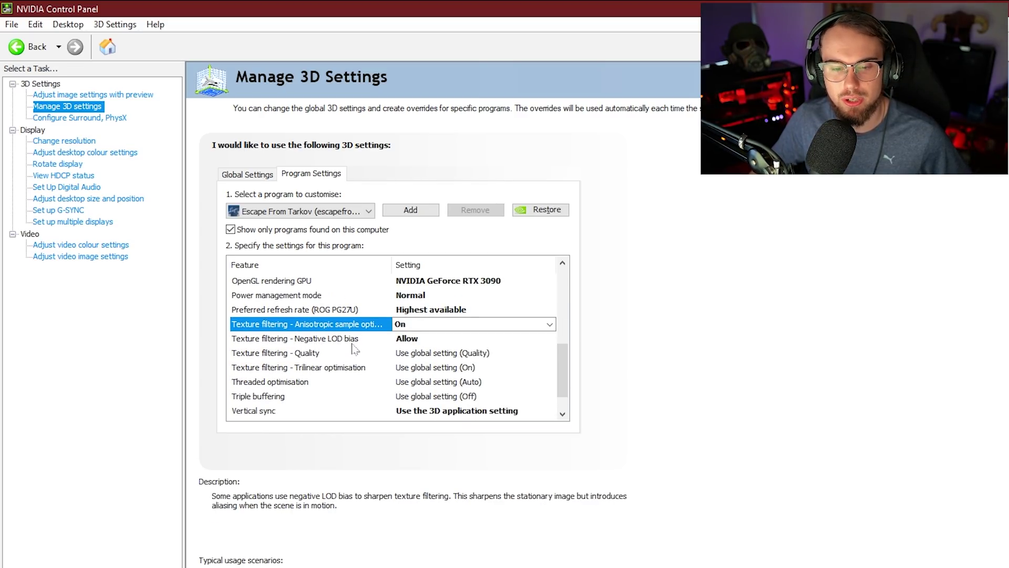
Set Texture filtering - Negative LOD bias to Allow
{"action": "left_click", "coordinate": [408, 339]}
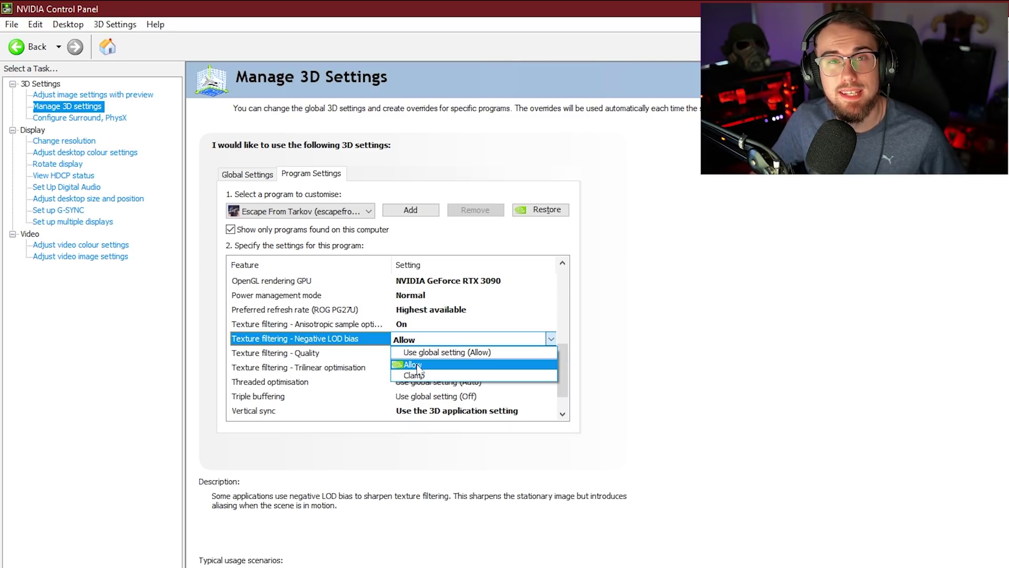
{"action": "left_click", "coordinate": [417, 365]}
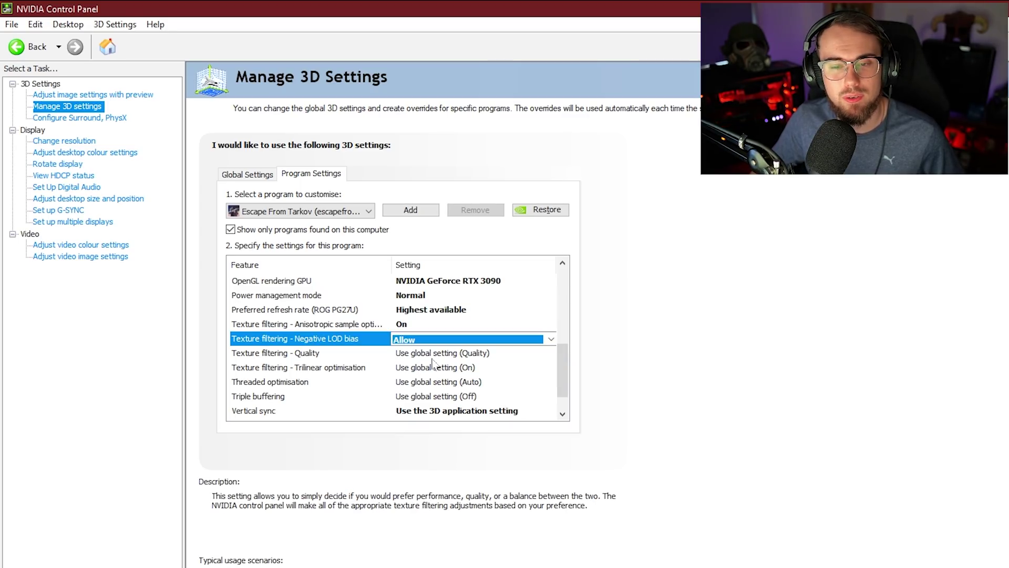
{"action": "scroll", "coordinate": [563, 369], "scroll_direction": "down", "scroll_amount": 1}
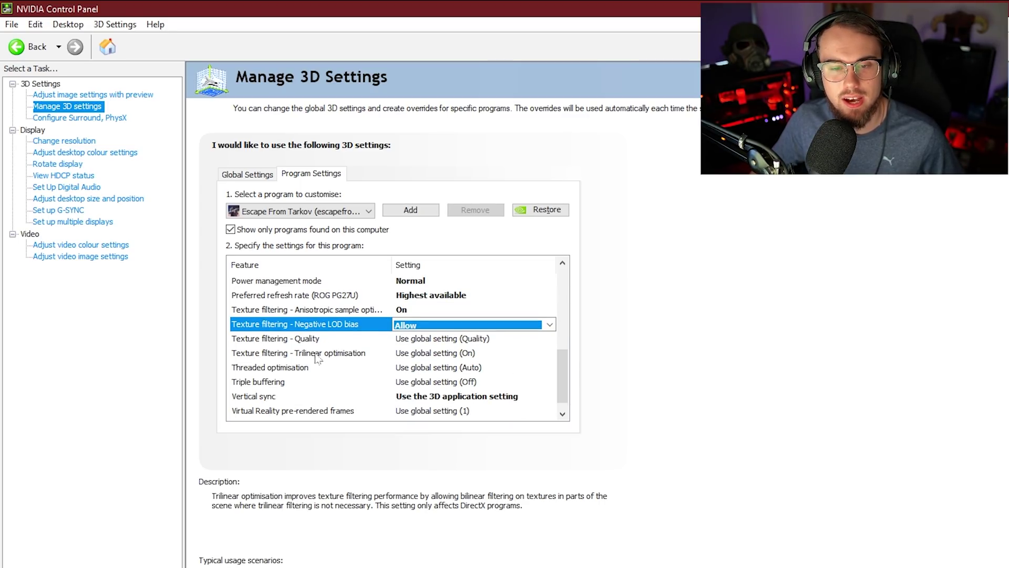
Set Texture filtering - Quality to High performance, leaving Trilinear optimisation On
{"action": "scroll", "coordinate": [322, 356], "scroll_direction": "down", "scroll_amount": 1}
{"action": "left_click", "coordinate": [462, 324]}
{"action": "left_click", "coordinate": [473, 389]}
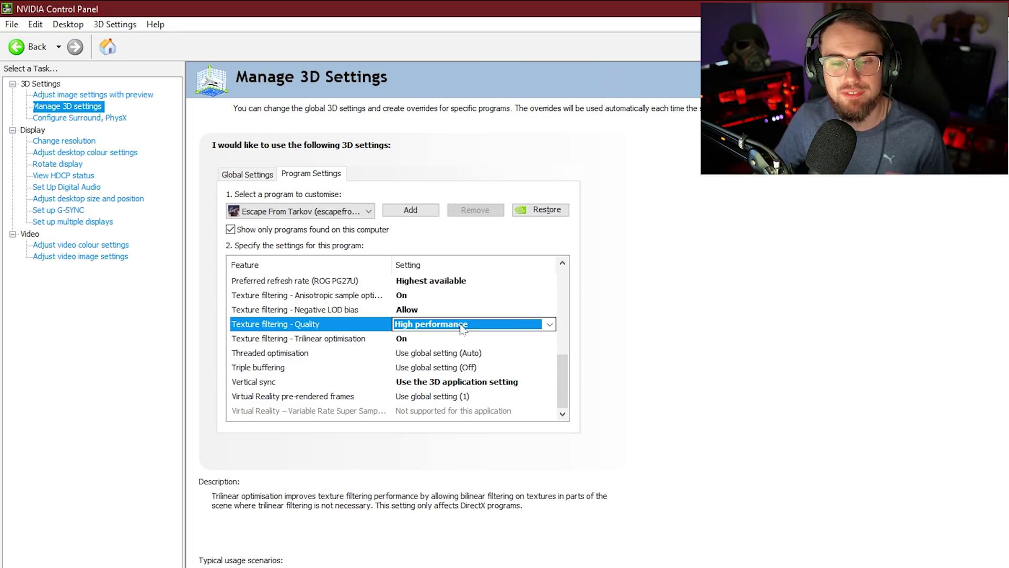
{"action": "left_click", "coordinate": [462, 325]}
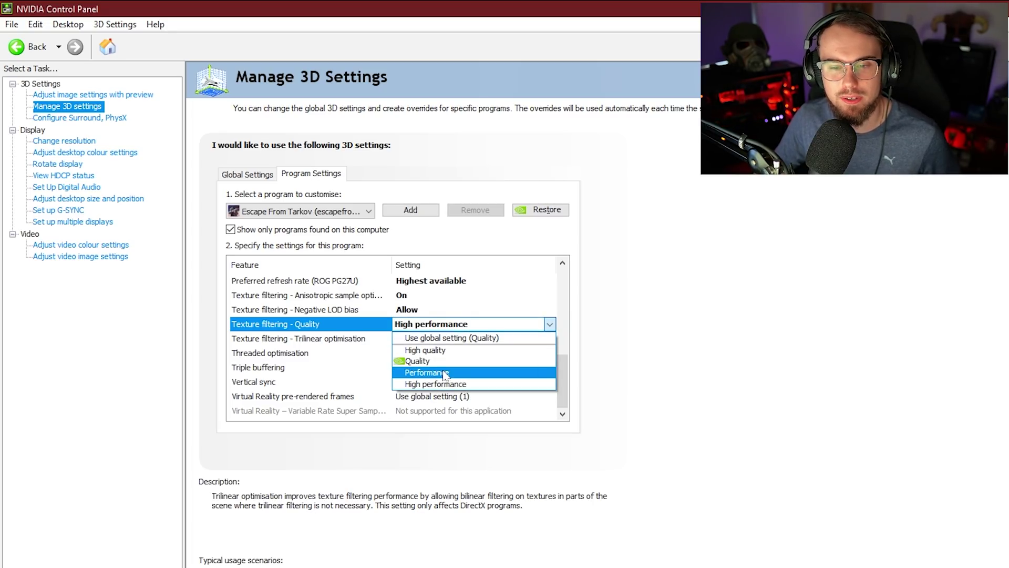
{"action": "left_click", "coordinate": [436, 384]}
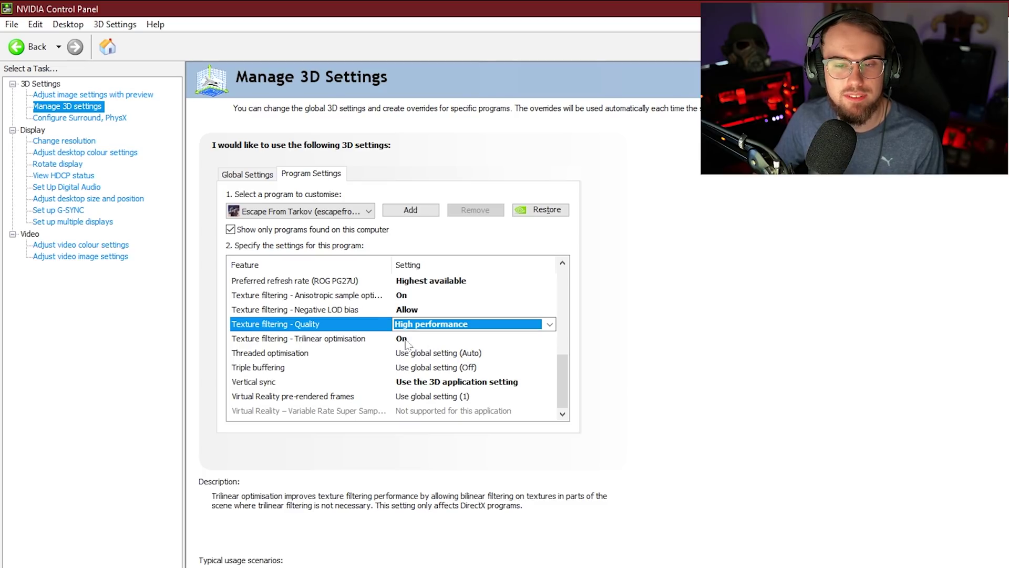
{"action": "left_click", "coordinate": [429, 325]}
{"action": "left_click", "coordinate": [420, 387]}
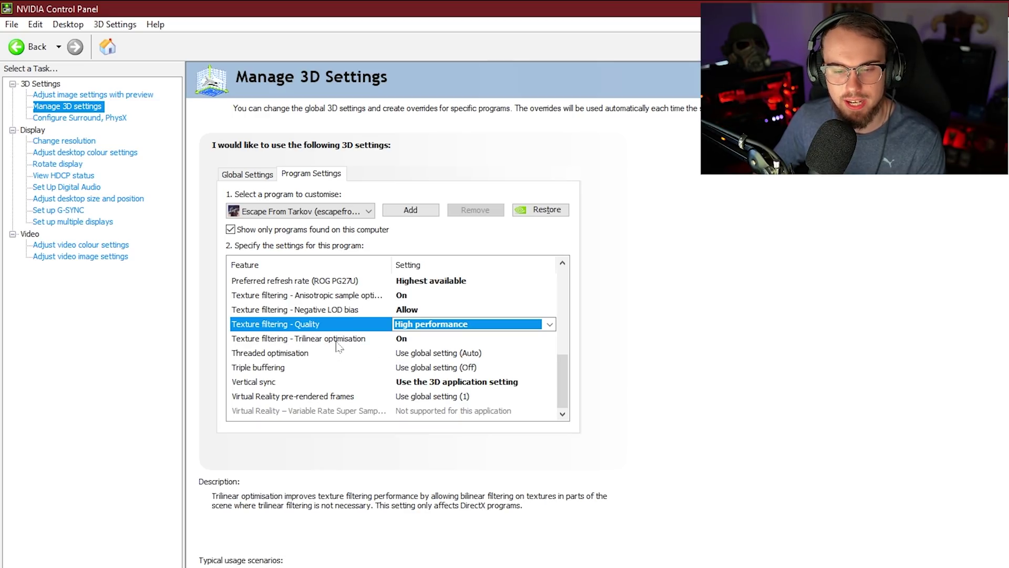
{"action": "left_click", "coordinate": [402, 340]}
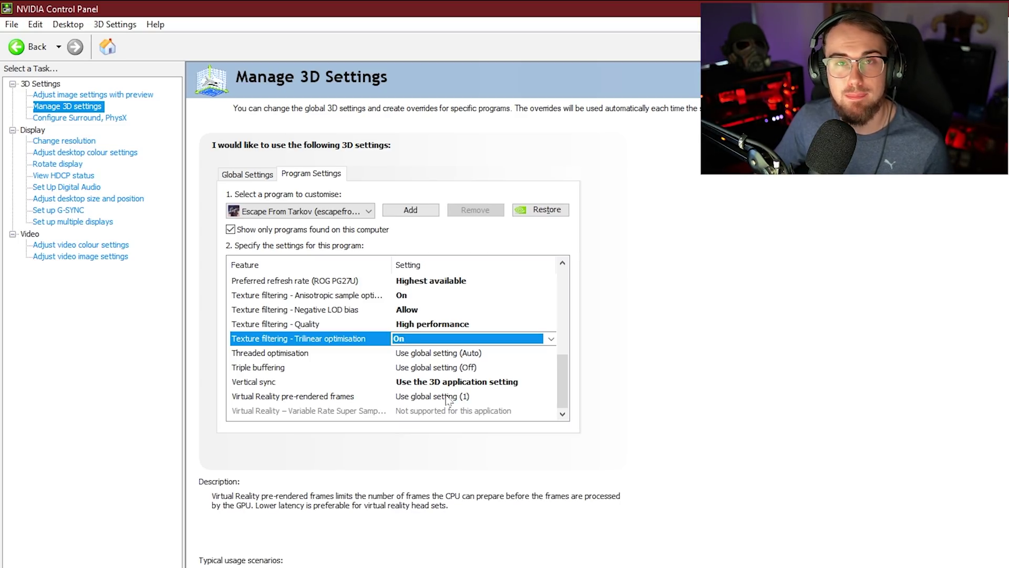
Change Threaded optimisation from Auto to Off for Tarkov
{"action": "left_click", "coordinate": [320, 354]}
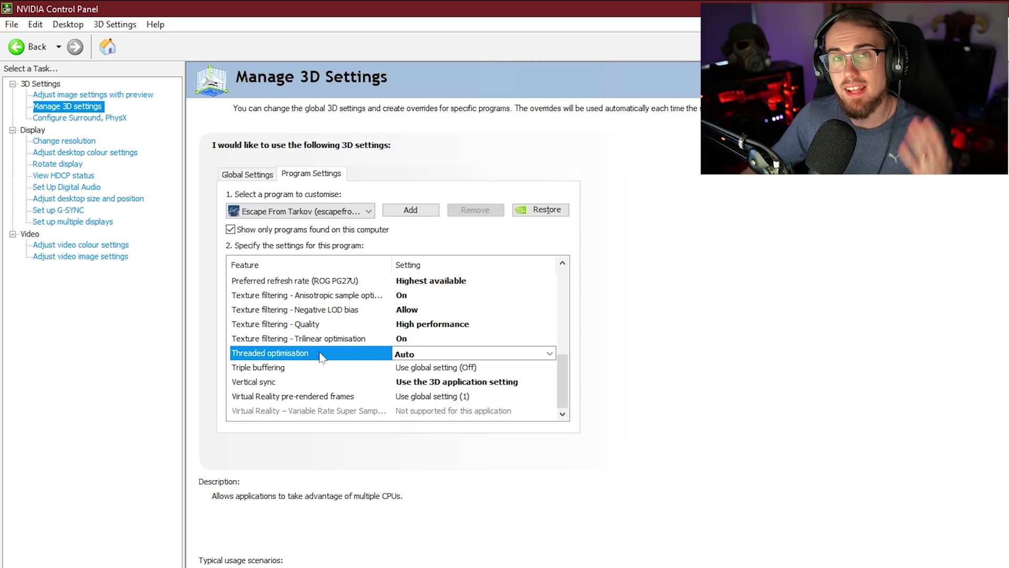
{"action": "left_click", "coordinate": [413, 355]}
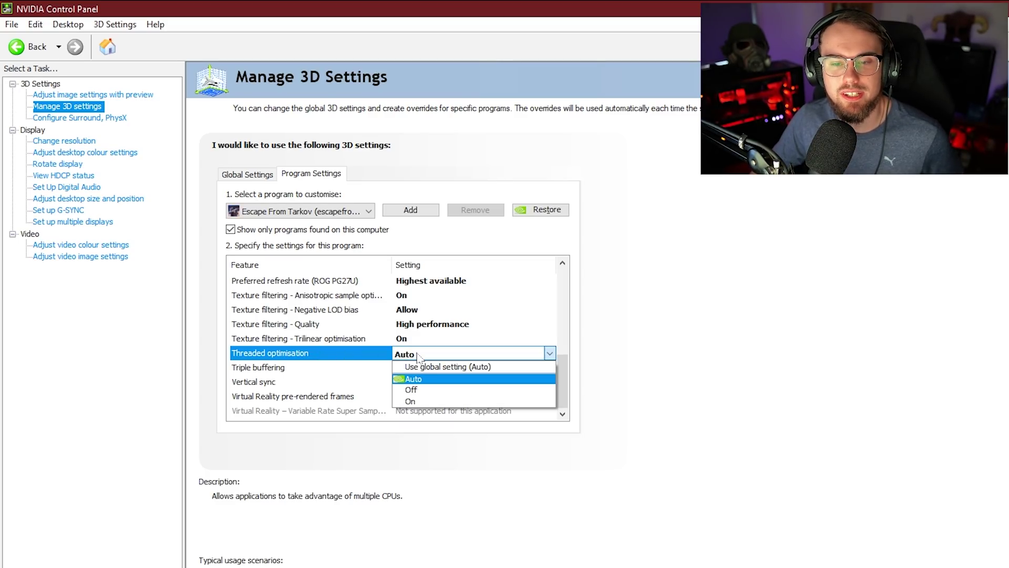
{"action": "left_click", "coordinate": [412, 390]}
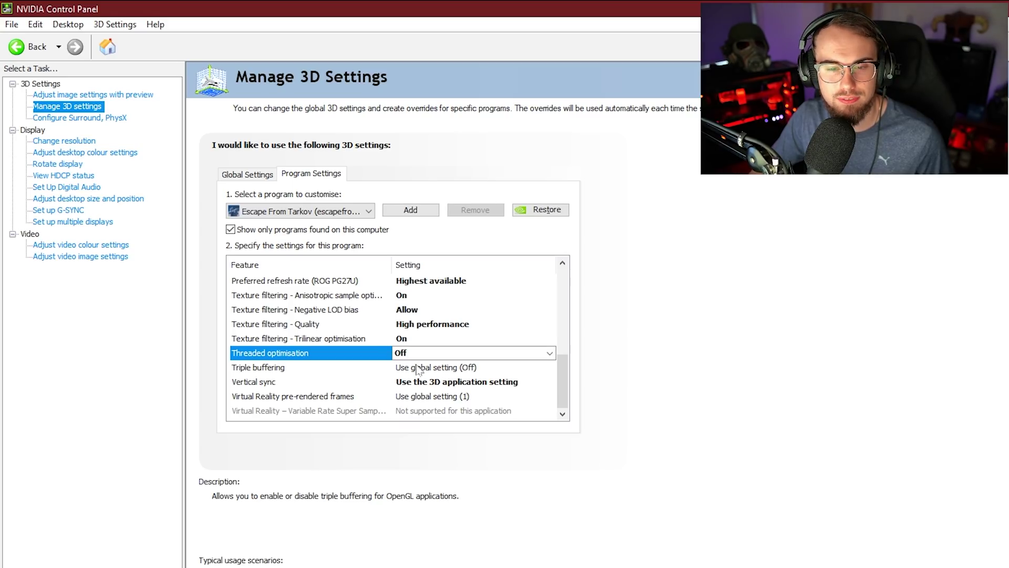
Set Triple buffering to Off for Escape From Tarkov
{"action": "left_click", "coordinate": [419, 370]}
{"action": "left_click", "coordinate": [419, 370]}
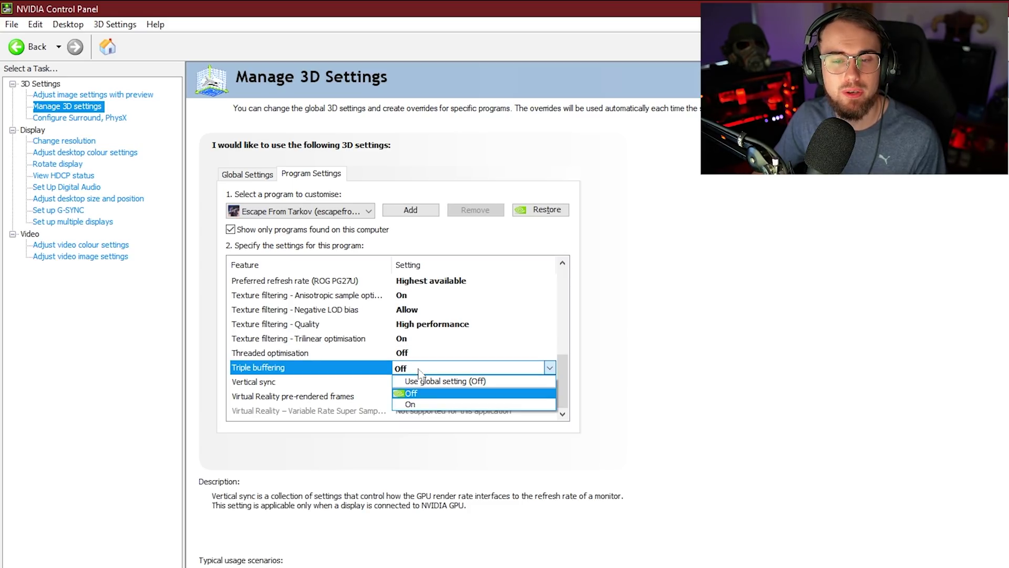
{"action": "left_click", "coordinate": [422, 393]}
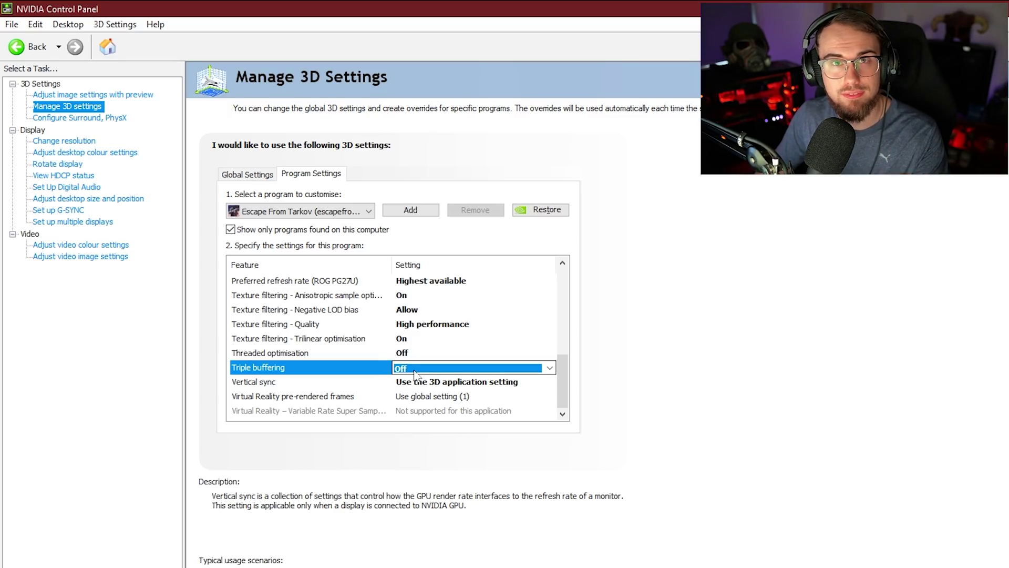
Set Vertical sync to Off for Escape From Tarkov
{"action": "left_click", "coordinate": [416, 382]}
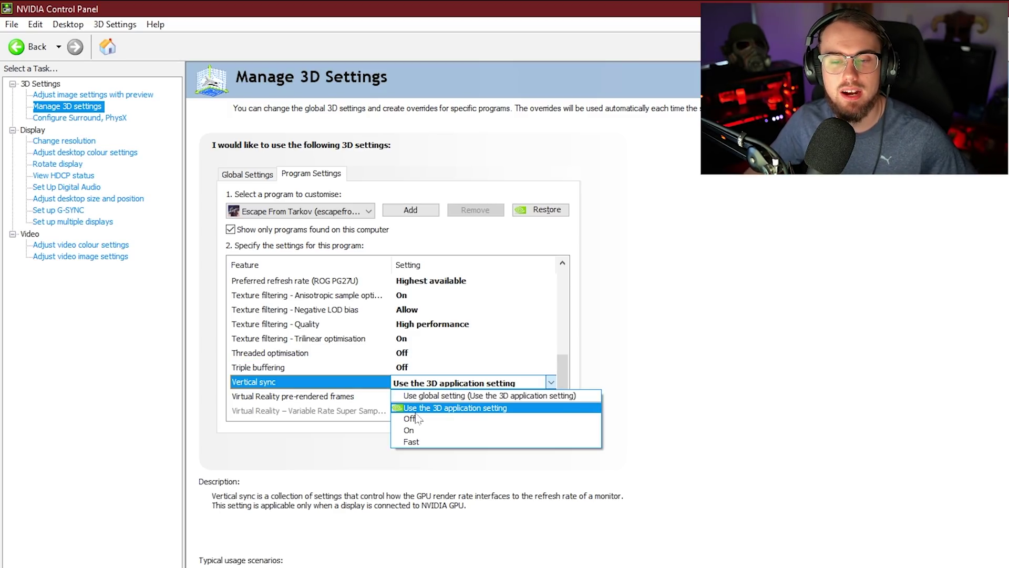
{"action": "left_click", "coordinate": [422, 419]}
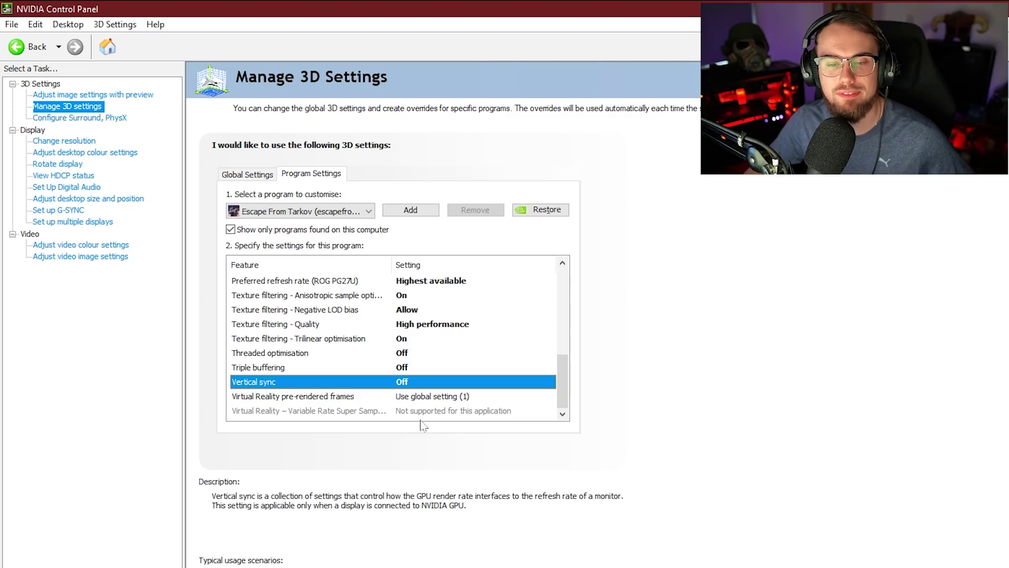
{"action": "scroll", "coordinate": [558, 420], "scroll_direction": "down", "scroll_amount": 1}
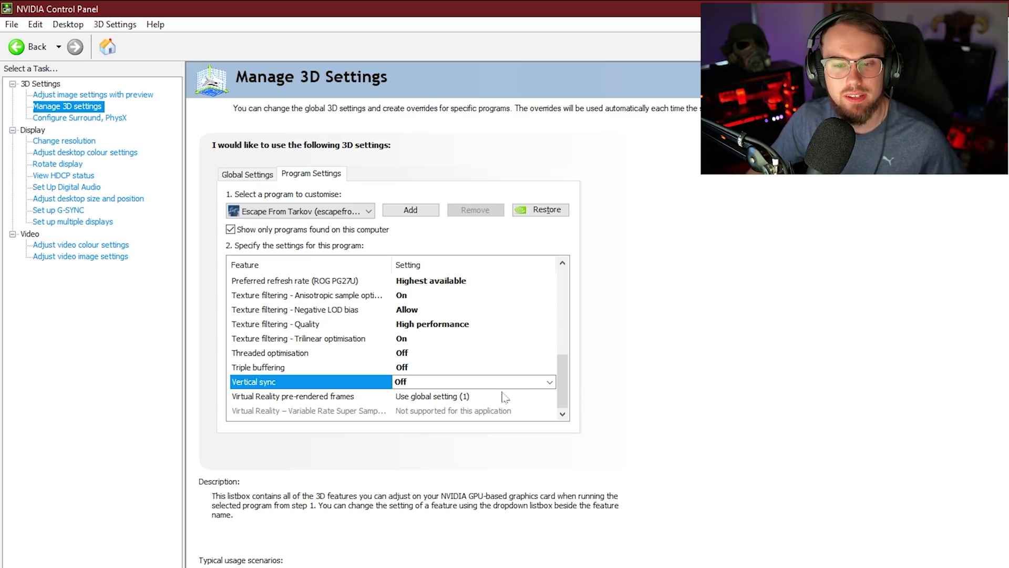
{"action": "left_click", "coordinate": [479, 382]}
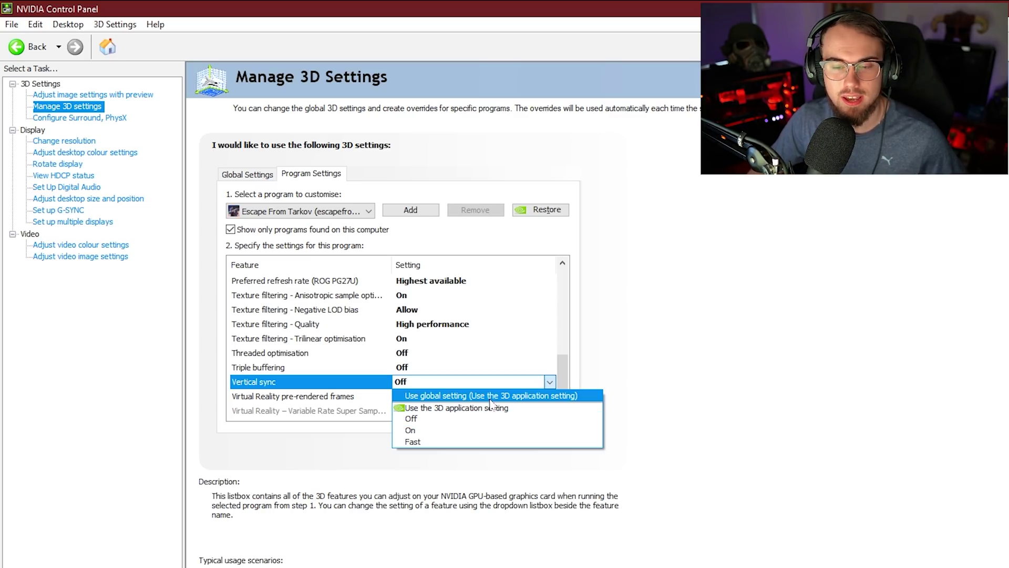
{"action": "left_click", "coordinate": [454, 420]}
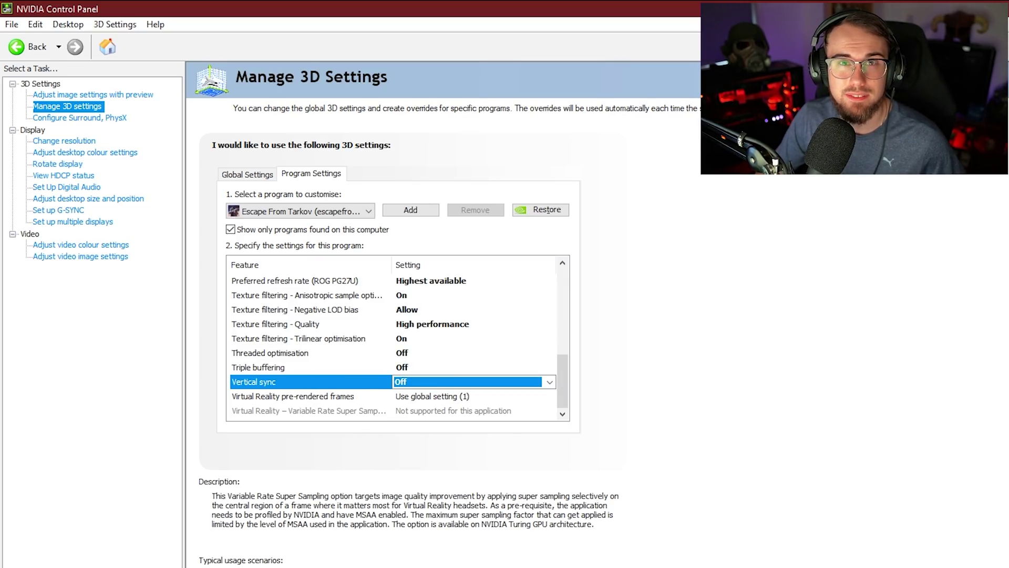
{"action": "left_click", "coordinate": [329, 402]}
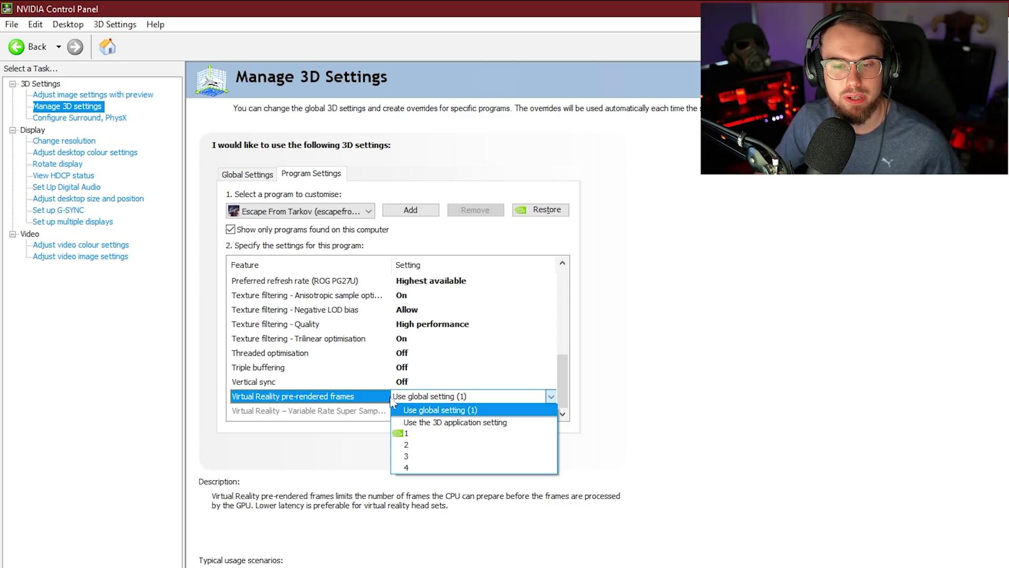
Keep VR pre-rendered frames at Use global setting (1) and apply the Tarkov profile changes
{"action": "left_click", "coordinate": [450, 410]}
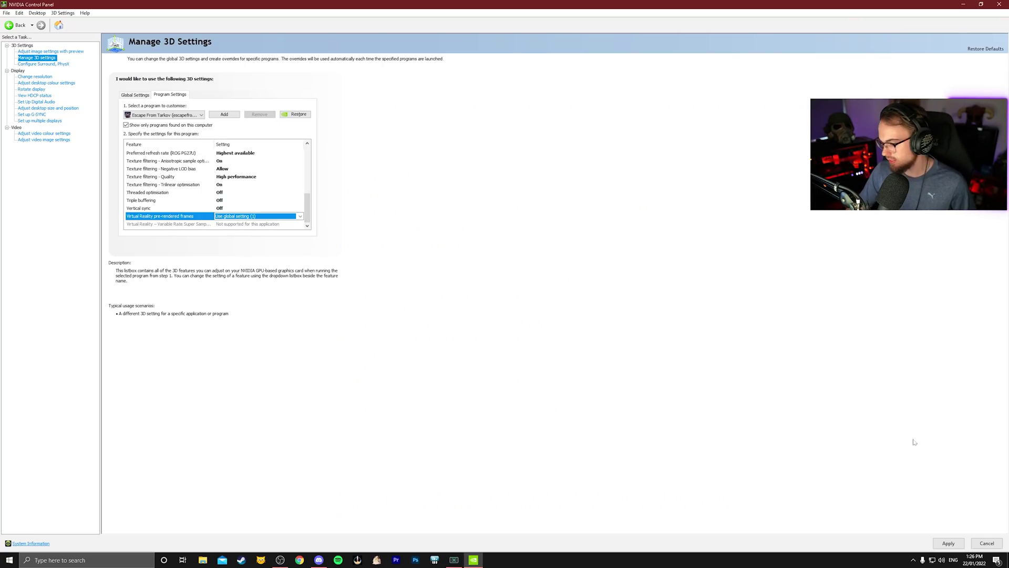
{"action": "left_click", "coordinate": [946, 543]}
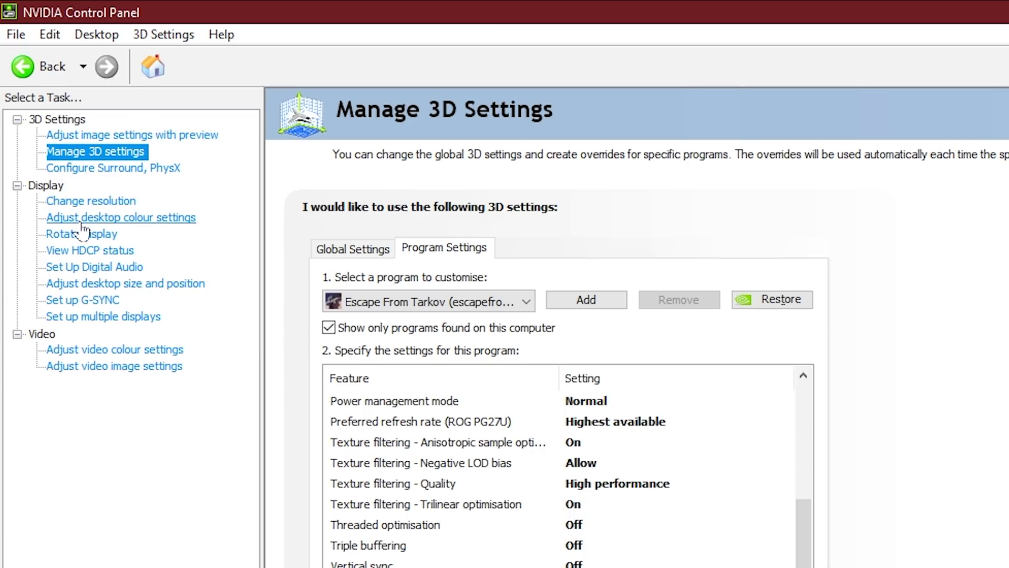
Go to the Adjust desktop colour settings page under Display
{"action": "left_click", "coordinate": [139, 220]}
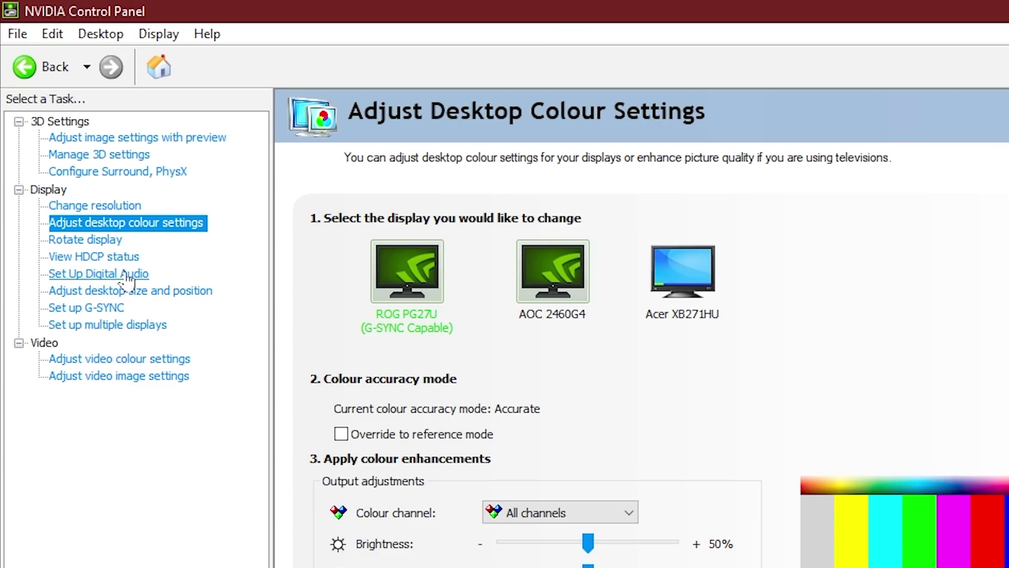
Go to the Set up G-SYNC page under Display
{"action": "left_click", "coordinate": [95, 310]}
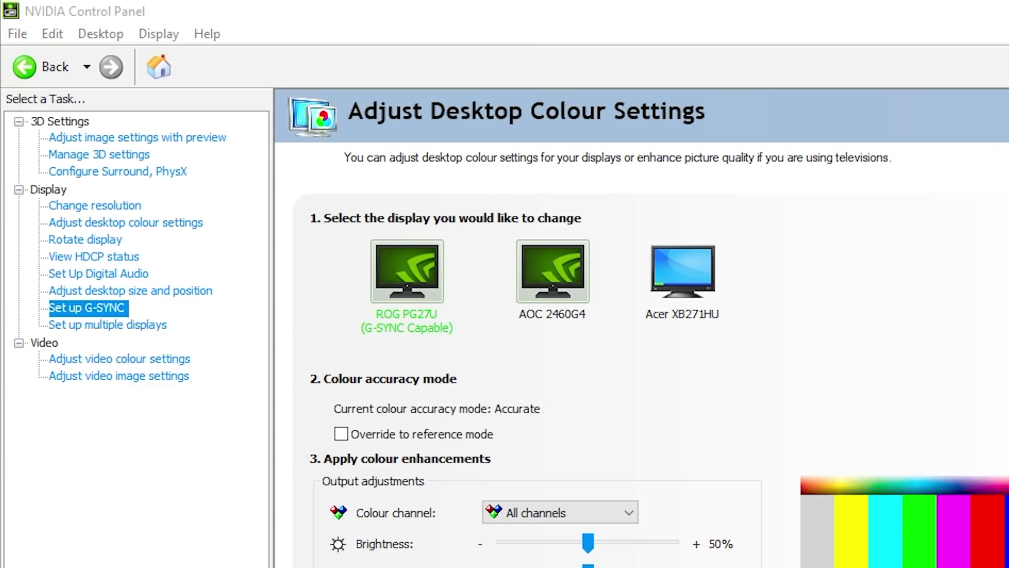